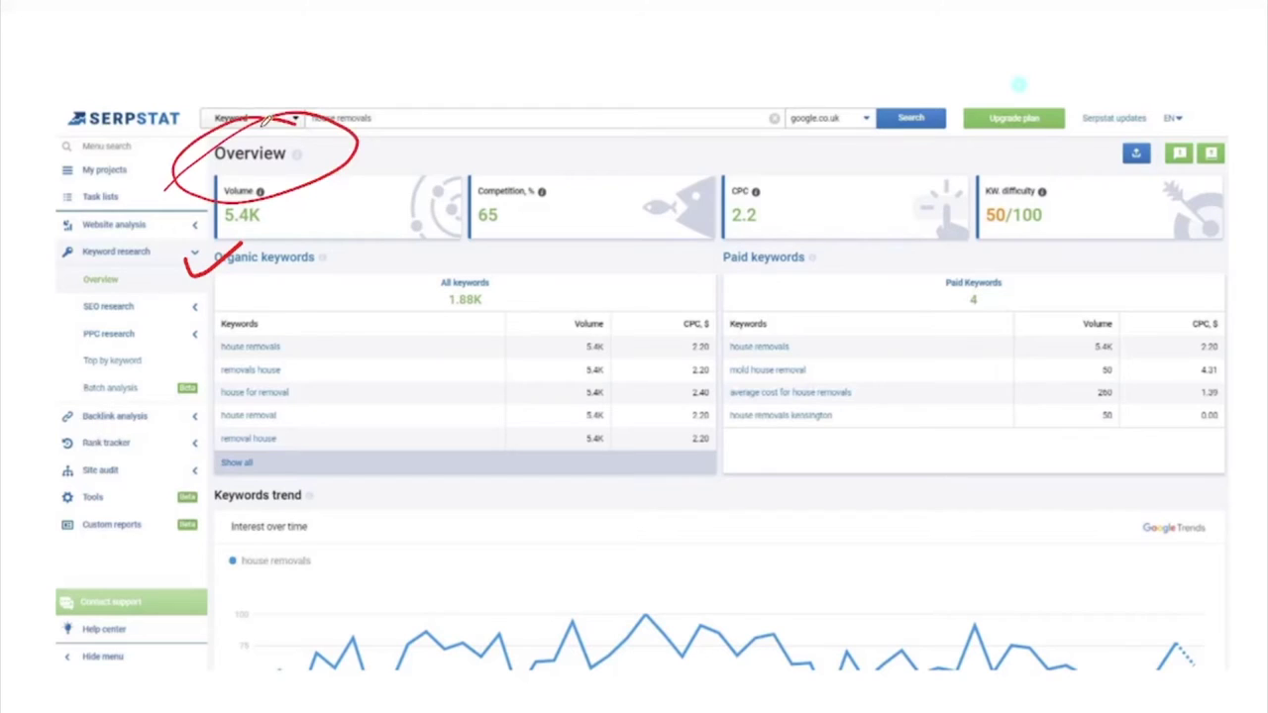
Circle the keyword search box in red and tick the Volume, Competition, CPC and KW difficulty cards
mouse_move(288, 139)
left_mouse_down()
mouse_move(360, 77)
mouse_move(334, 121)
left_mouse_up()
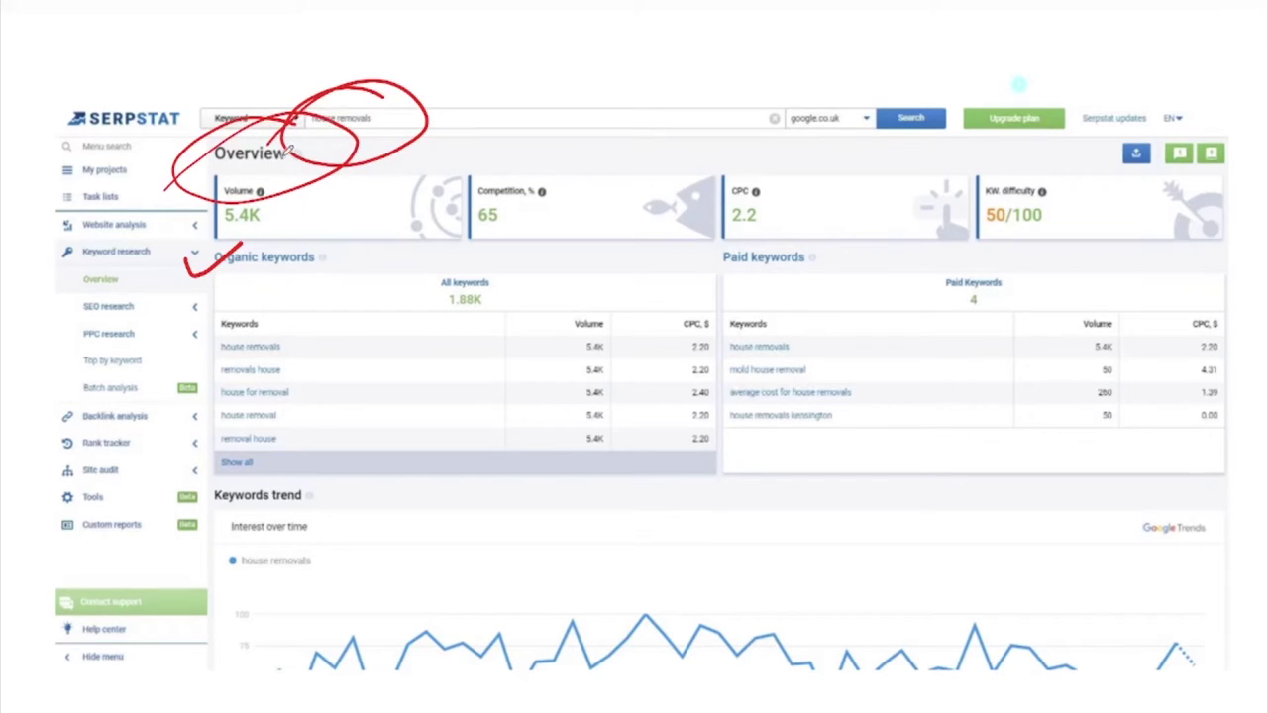
mouse_move(279, 183)
left_mouse_down()
mouse_move(347, 182)
mouse_move(421, 139)
left_mouse_up()
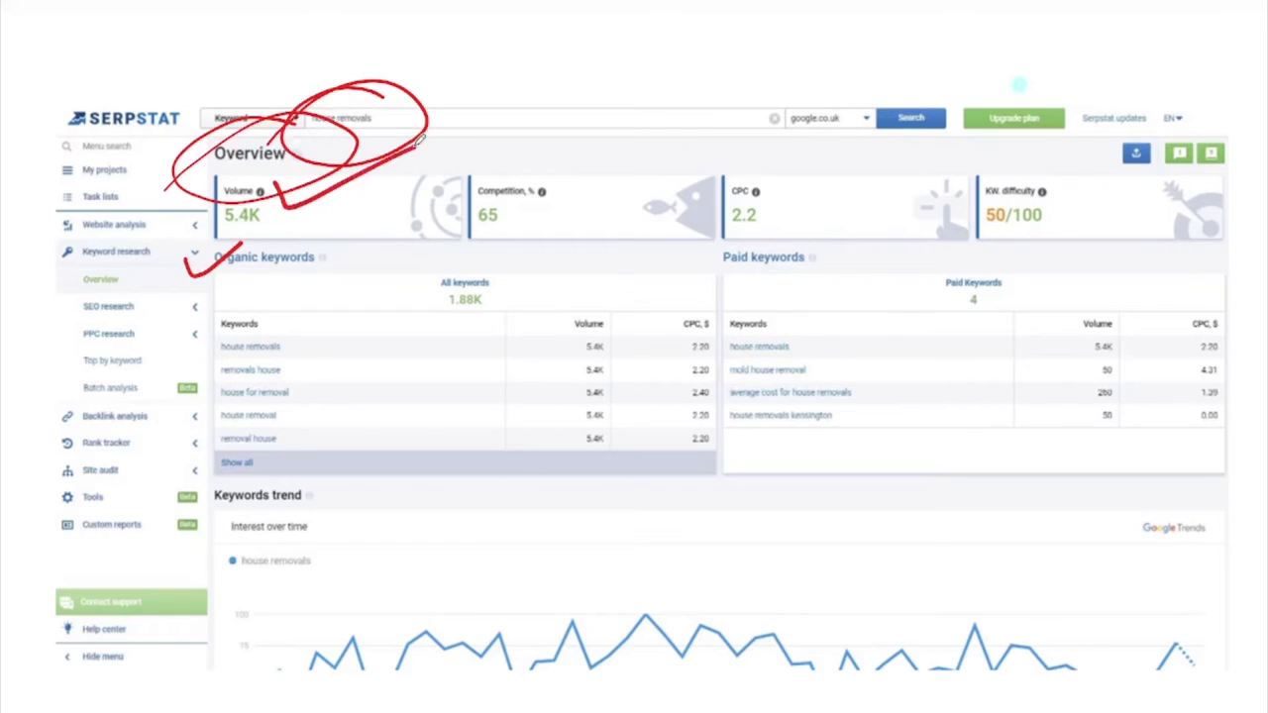
mouse_move(561, 174)
left_mouse_down()
mouse_move(617, 169)
mouse_move(705, 120)
left_mouse_up()
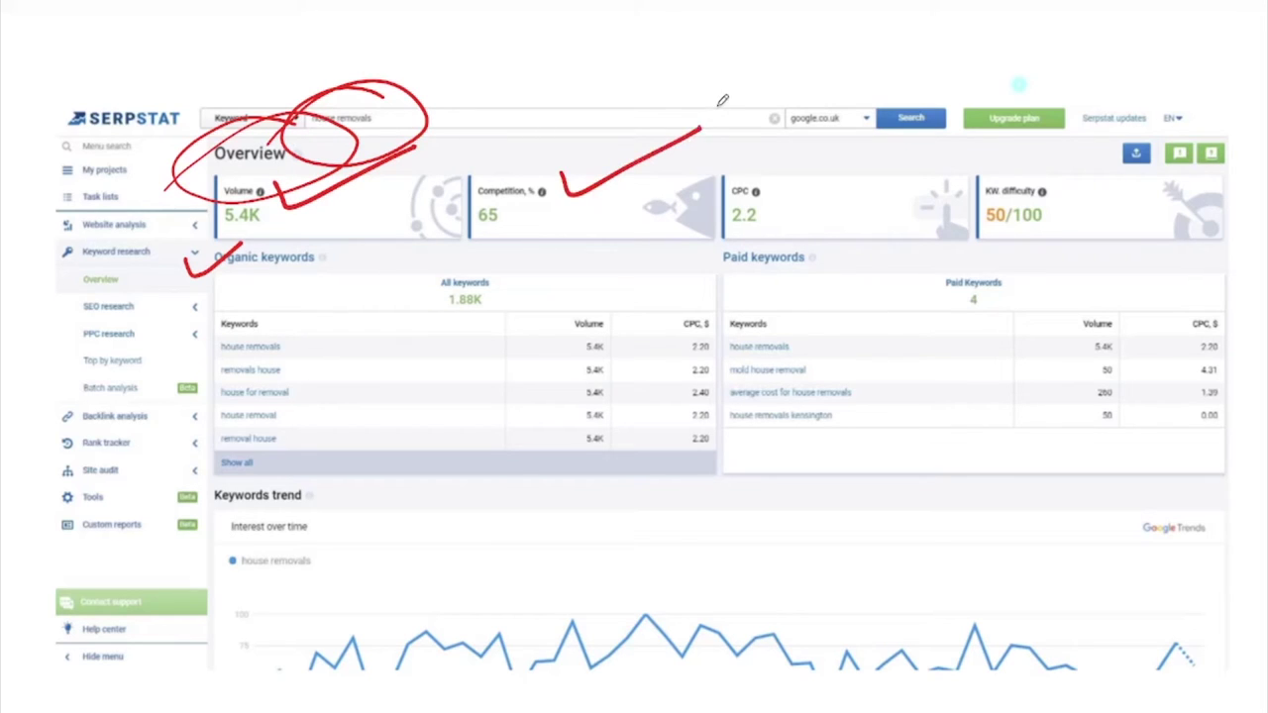
left_click_drag(765, 186, 892, 158)
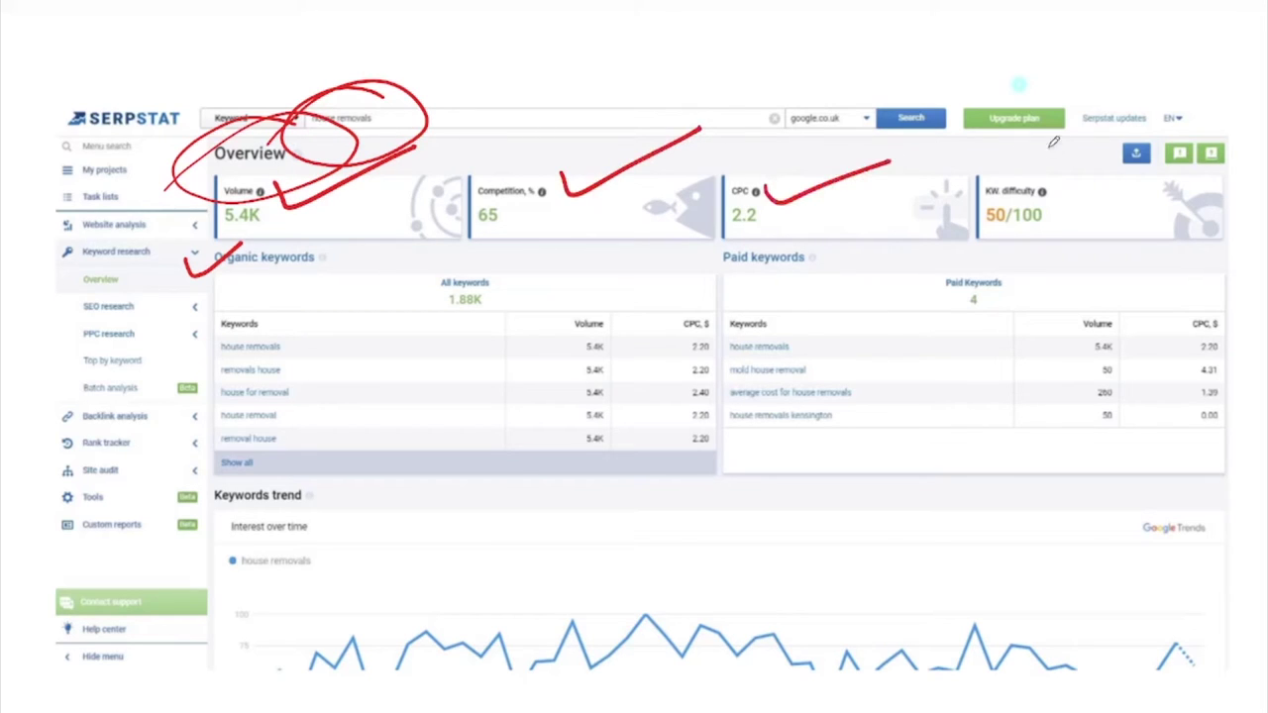
left_click_drag(1027, 178, 1139, 157)
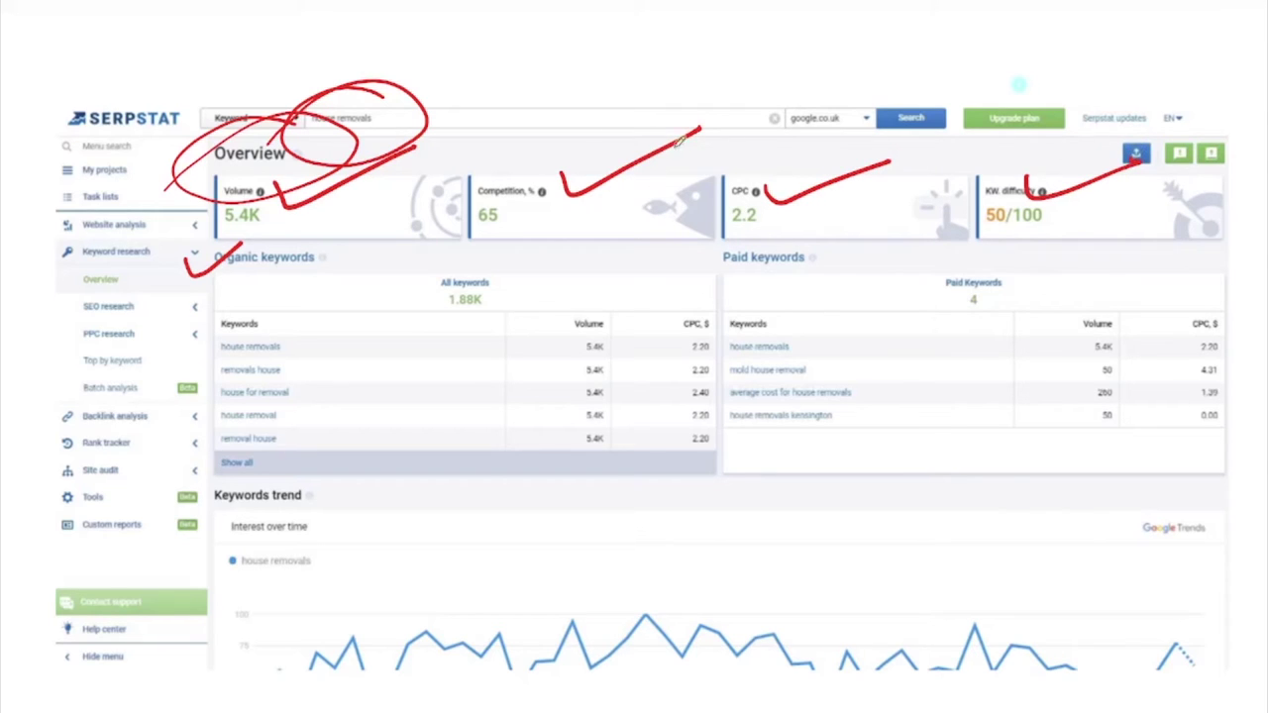
left_click_drag(418, 147, 473, 115)
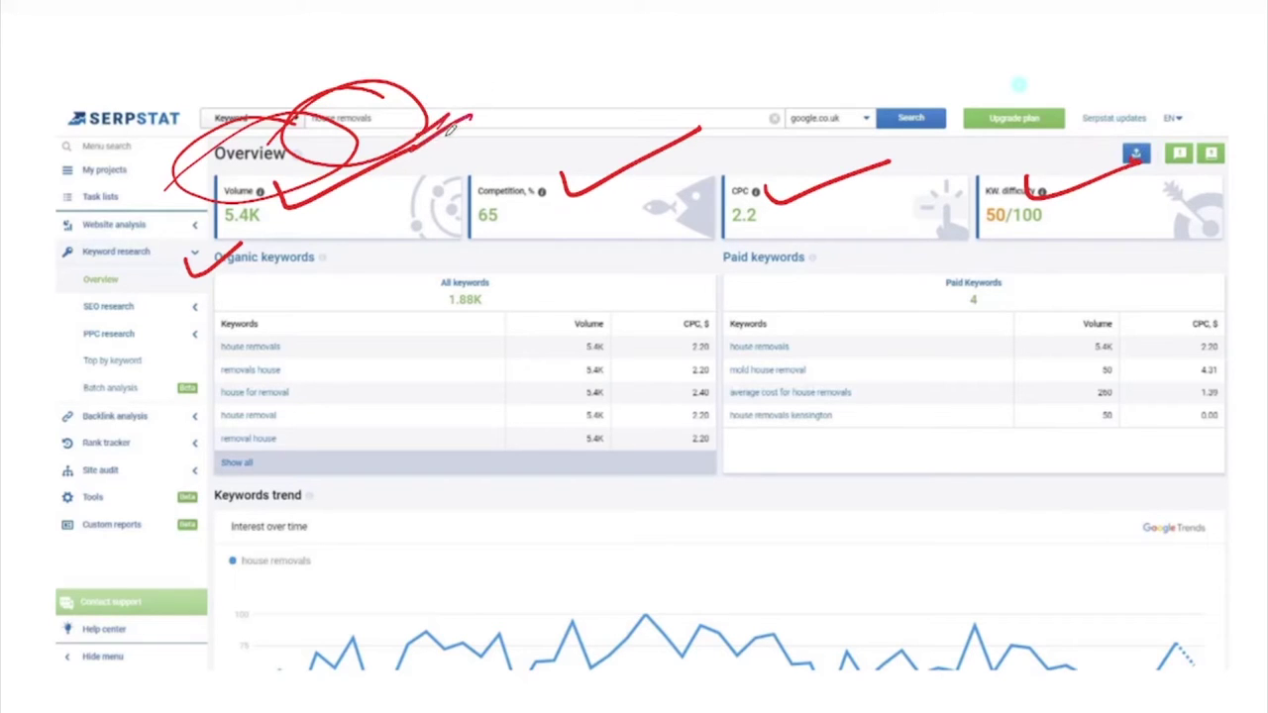
Underline the Organic keywords heading, bracket its table in red, then switch to Safari
left_click_drag(230, 262, 270, 266)
left_click_drag(289, 270, 353, 255)
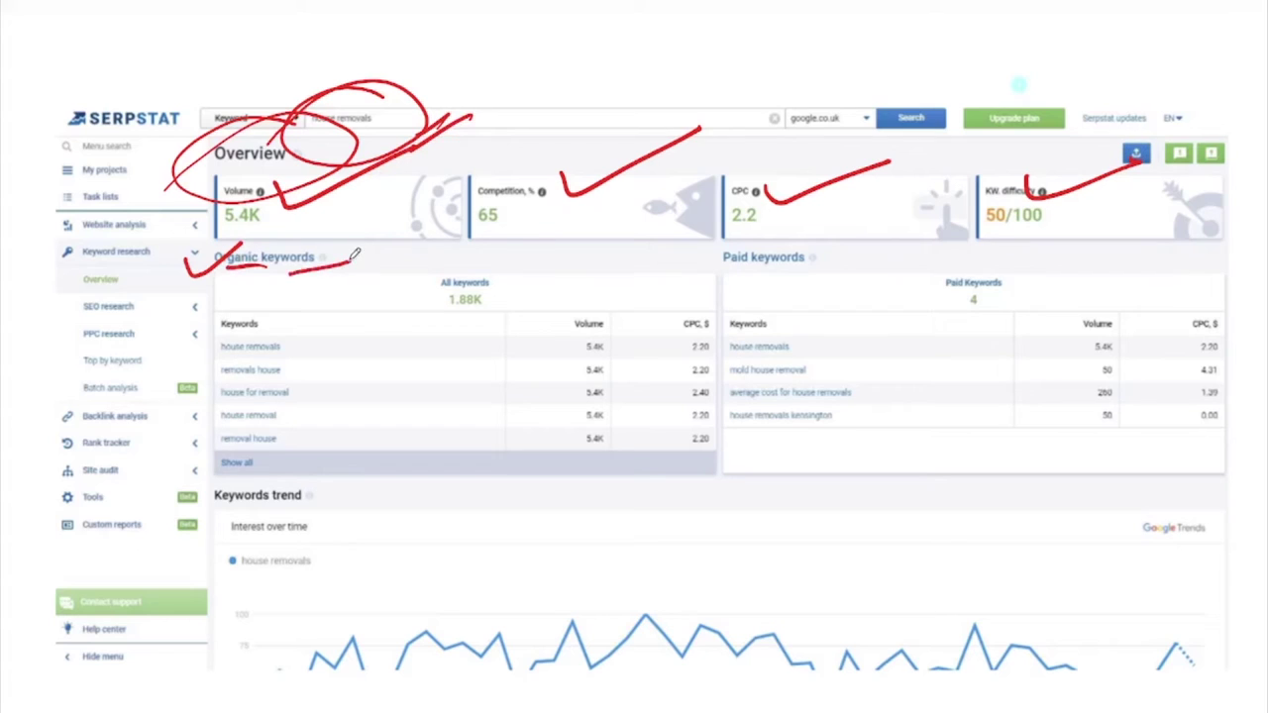
mouse_move(343, 315)
left_mouse_down()
mouse_move(369, 465)
mouse_move(317, 485)
left_mouse_up()
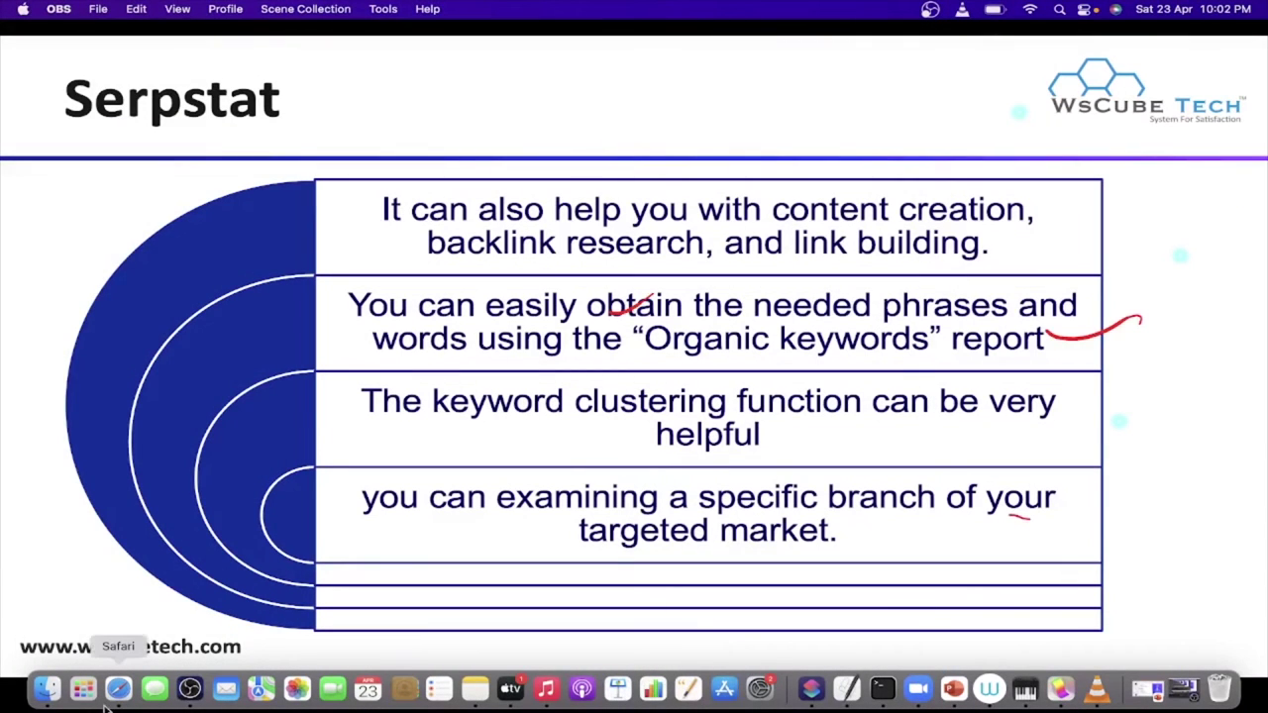
left_click(118, 688)
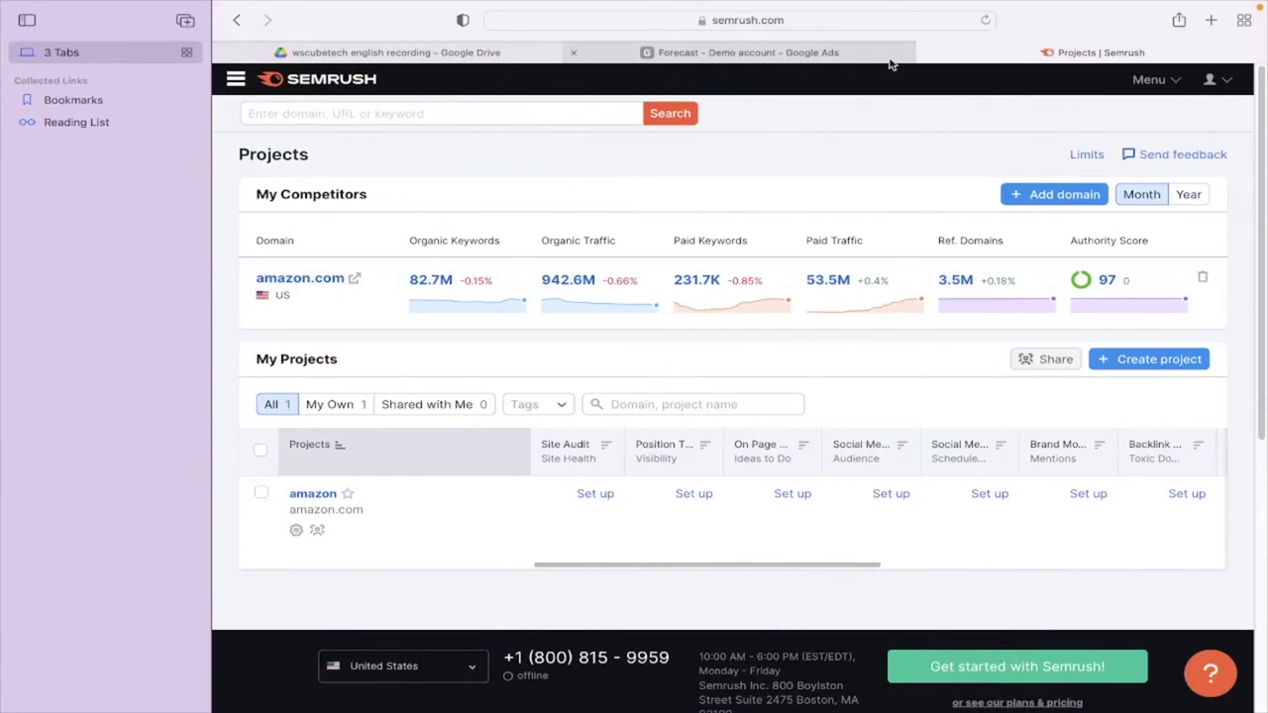
Search Google for 'serpstat' and open the SEO Keyword Research tools result
left_click(780, 19)
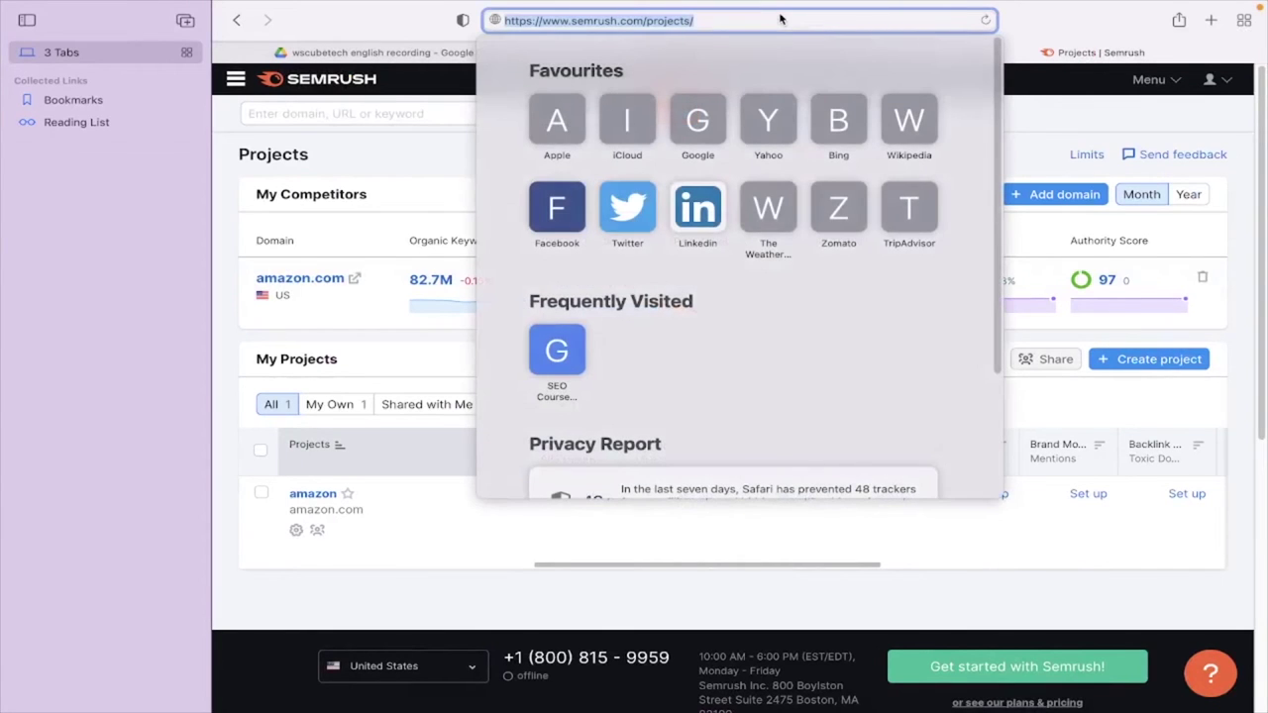
type("serp")
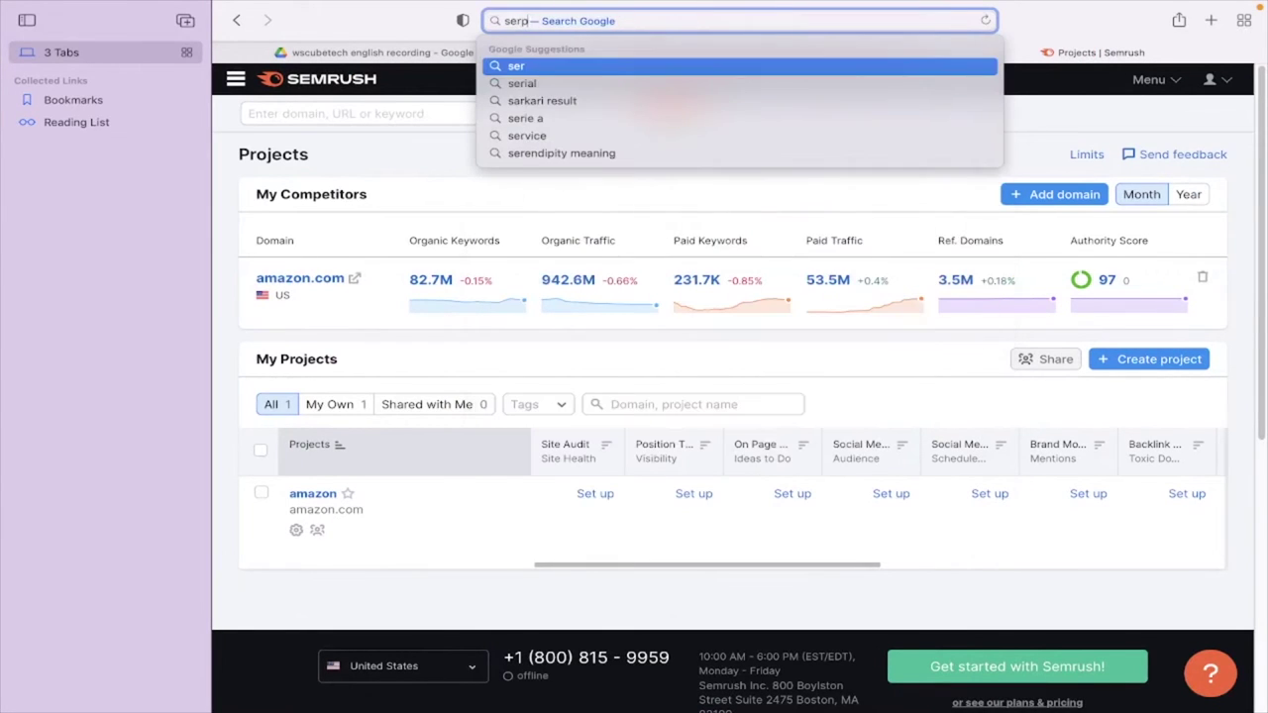
type("stat")
key("Return")
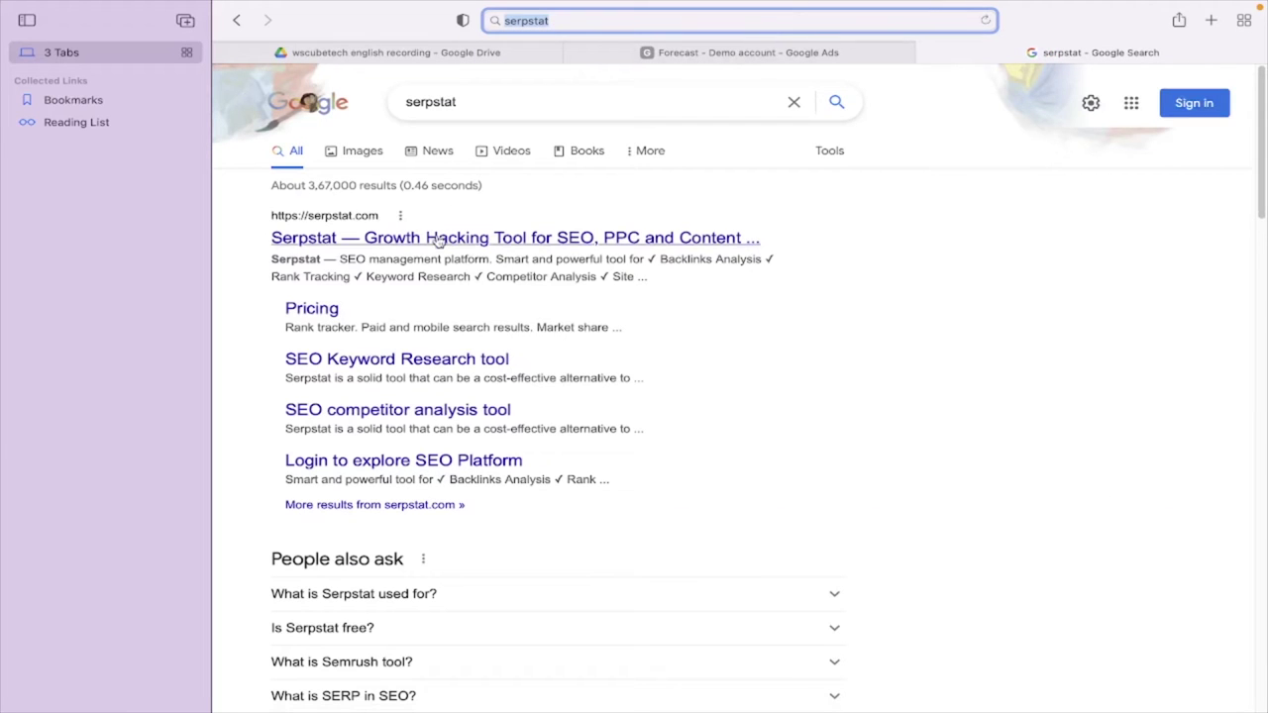
left_click(386, 361)
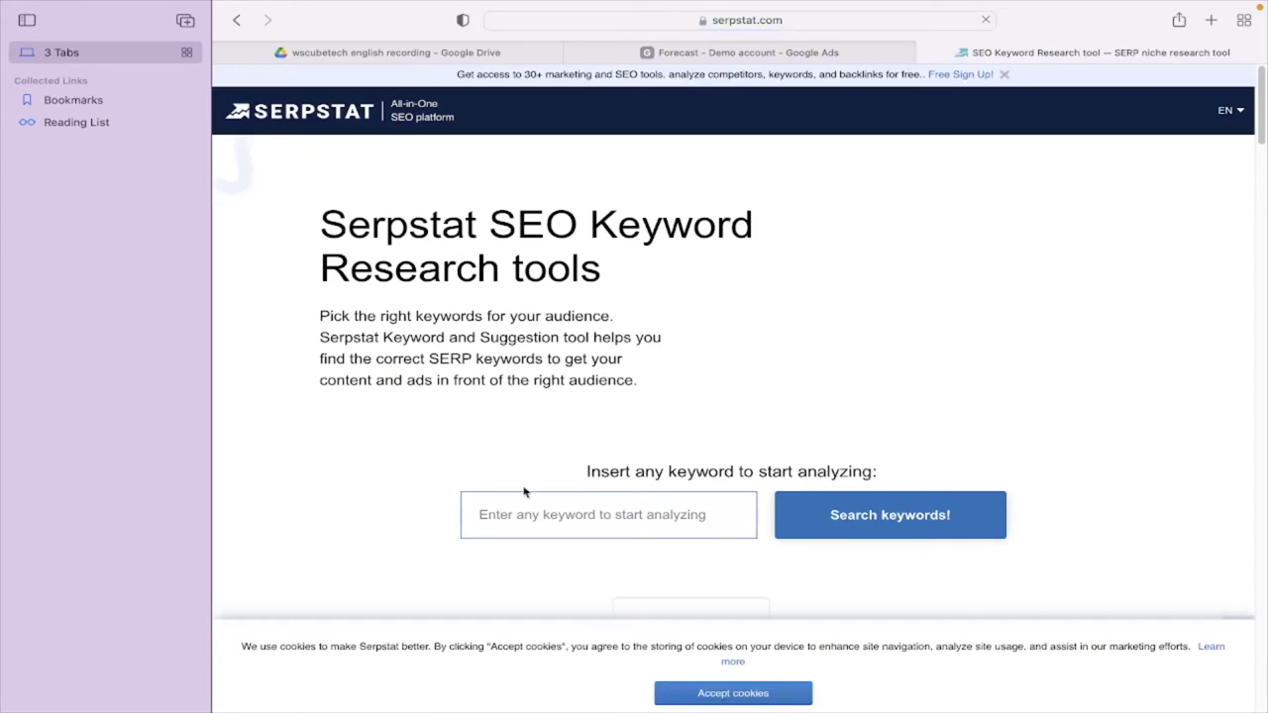
Enter 'oniline marketing' in the keyword field and run Search keywords!
left_click(524, 509)
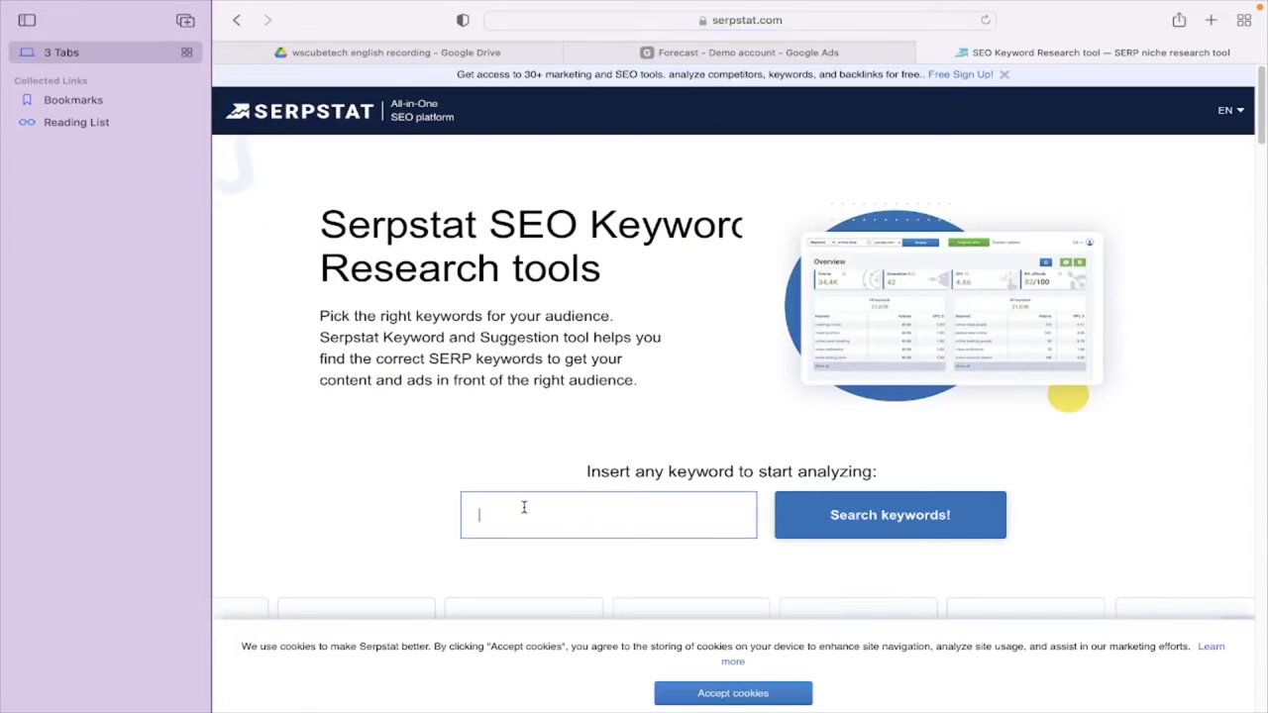
type("onil")
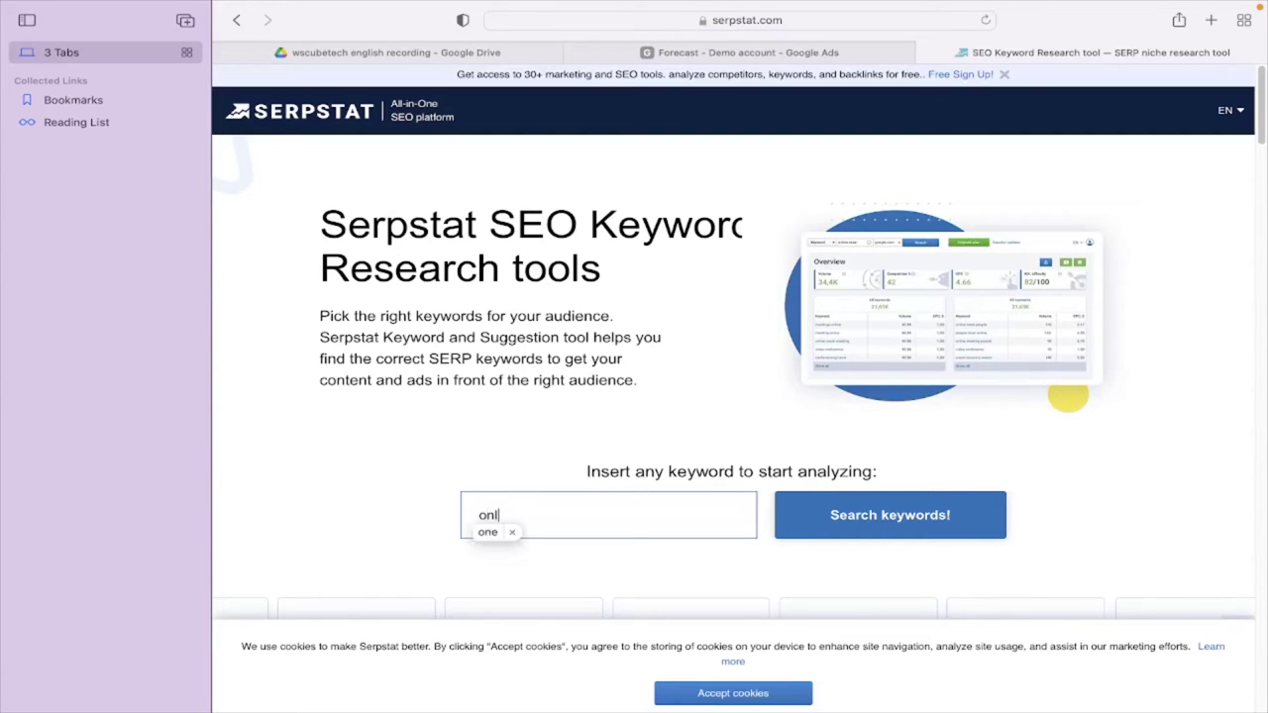
type("ine marketing")
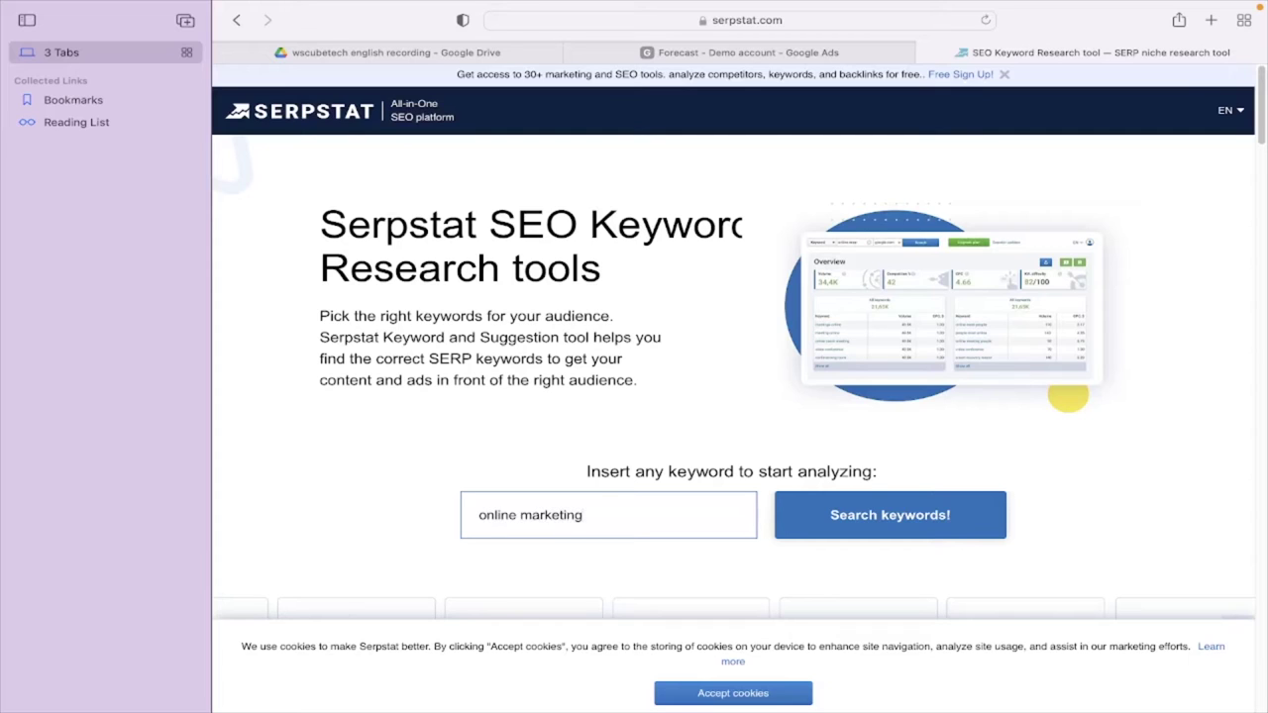
left_click(870, 515)
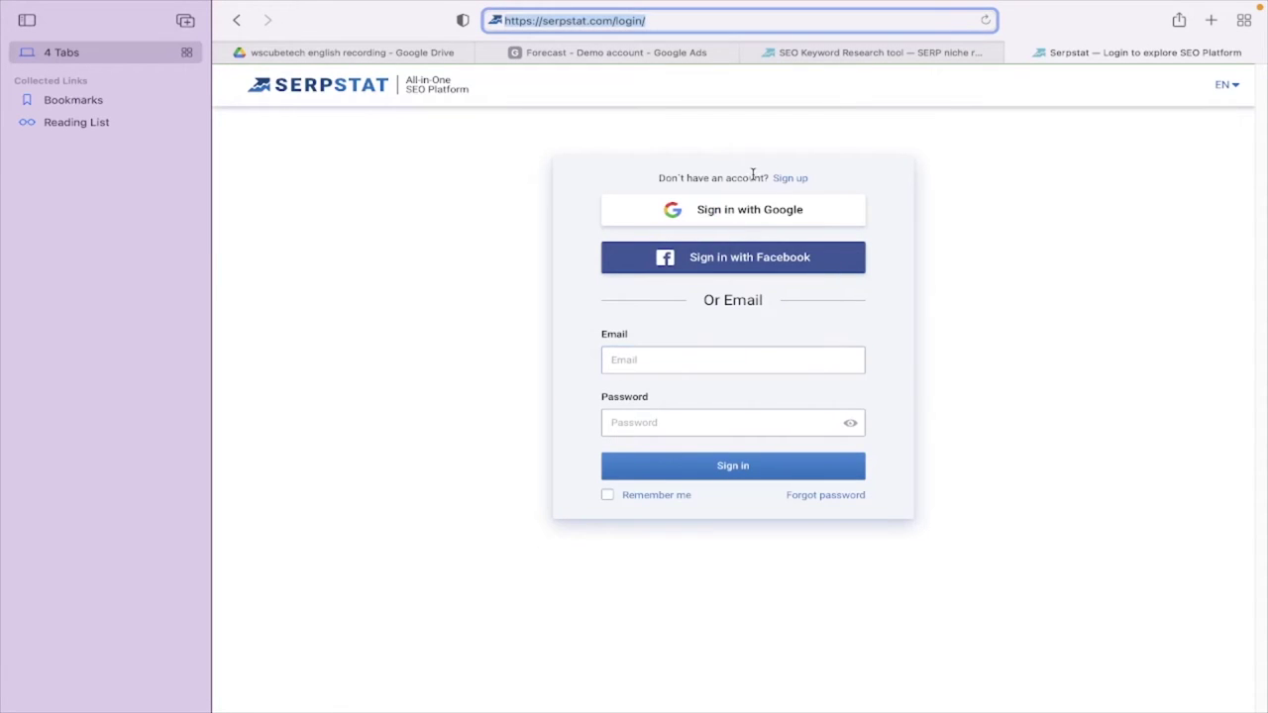
Sign in to Serpstat with Google, picking the Google account to use
left_click(765, 211)
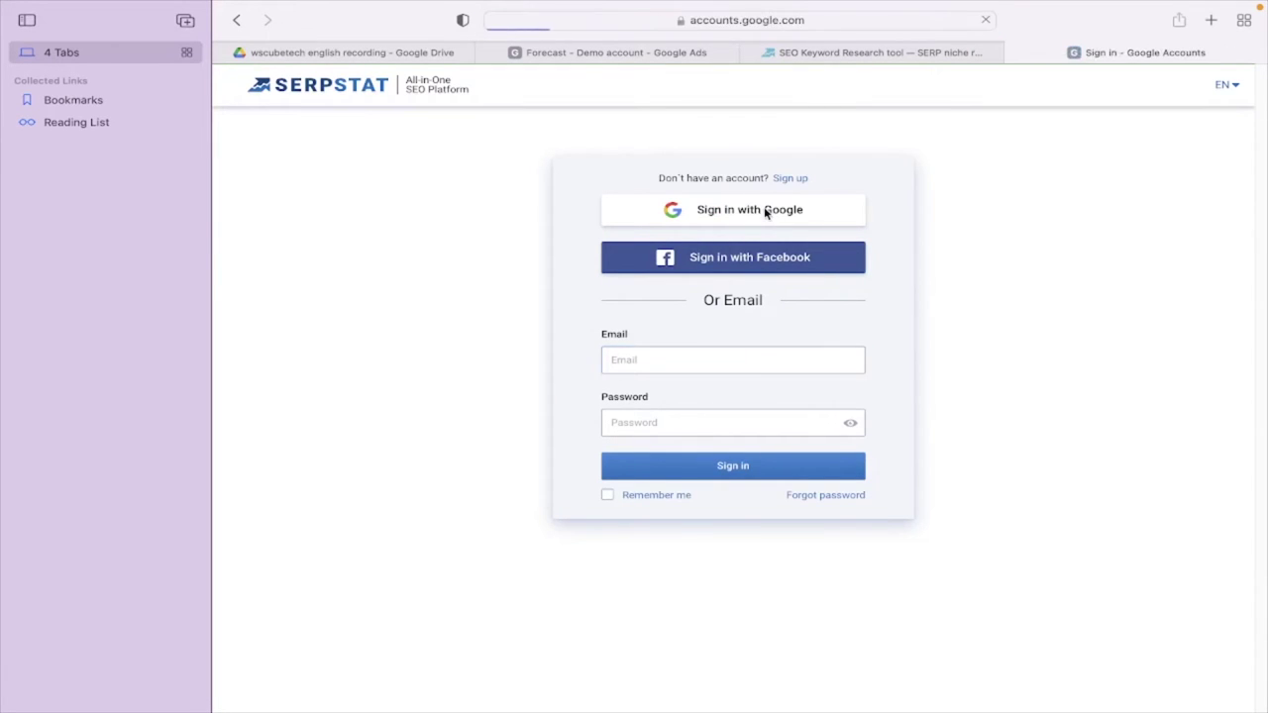
left_click(656, 424)
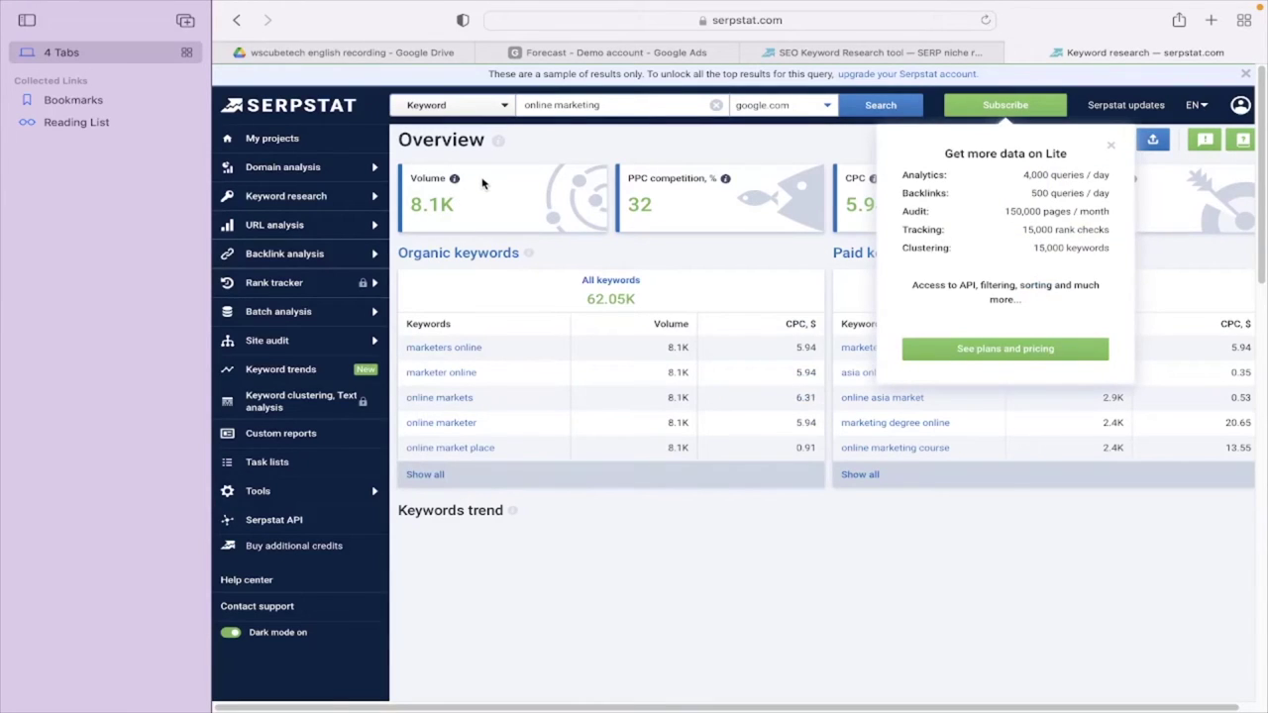
Close the 'Get more data on Lite' popup
left_click(1112, 148)
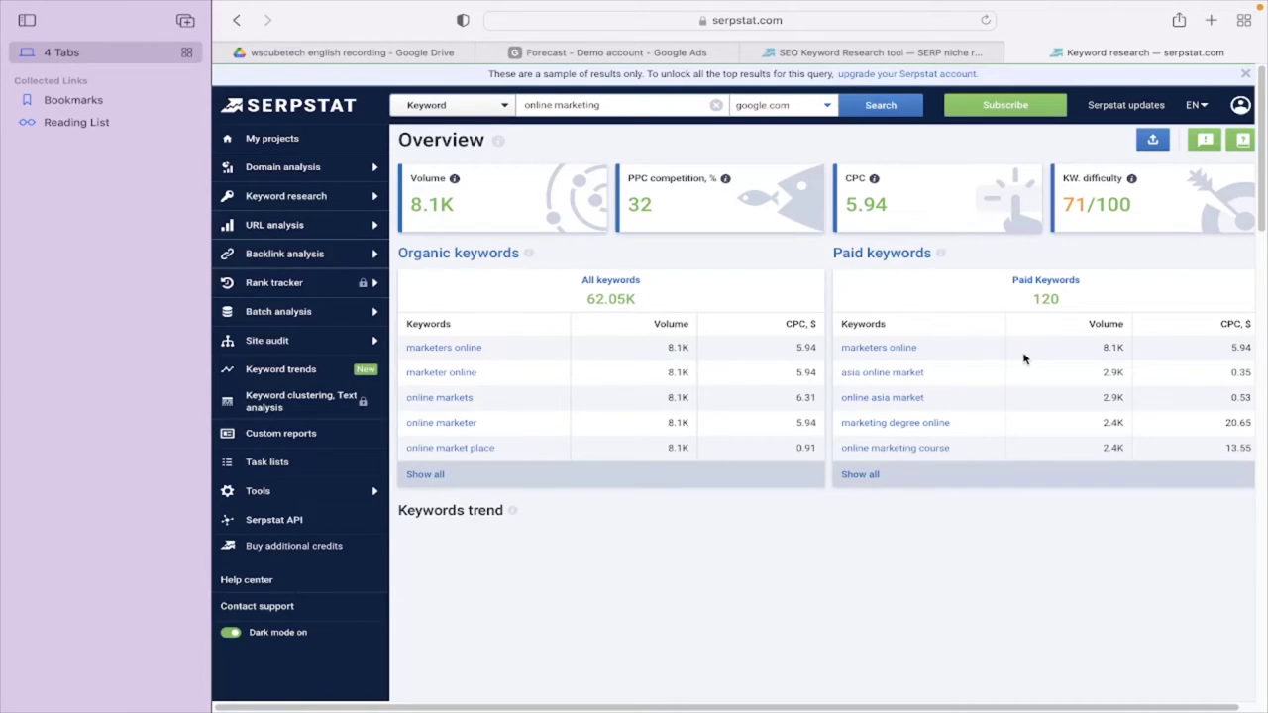
Scroll past Competitors in organic search and the graph to Competitors in ads and Ads examples
scroll(776, 574, "down", 5)
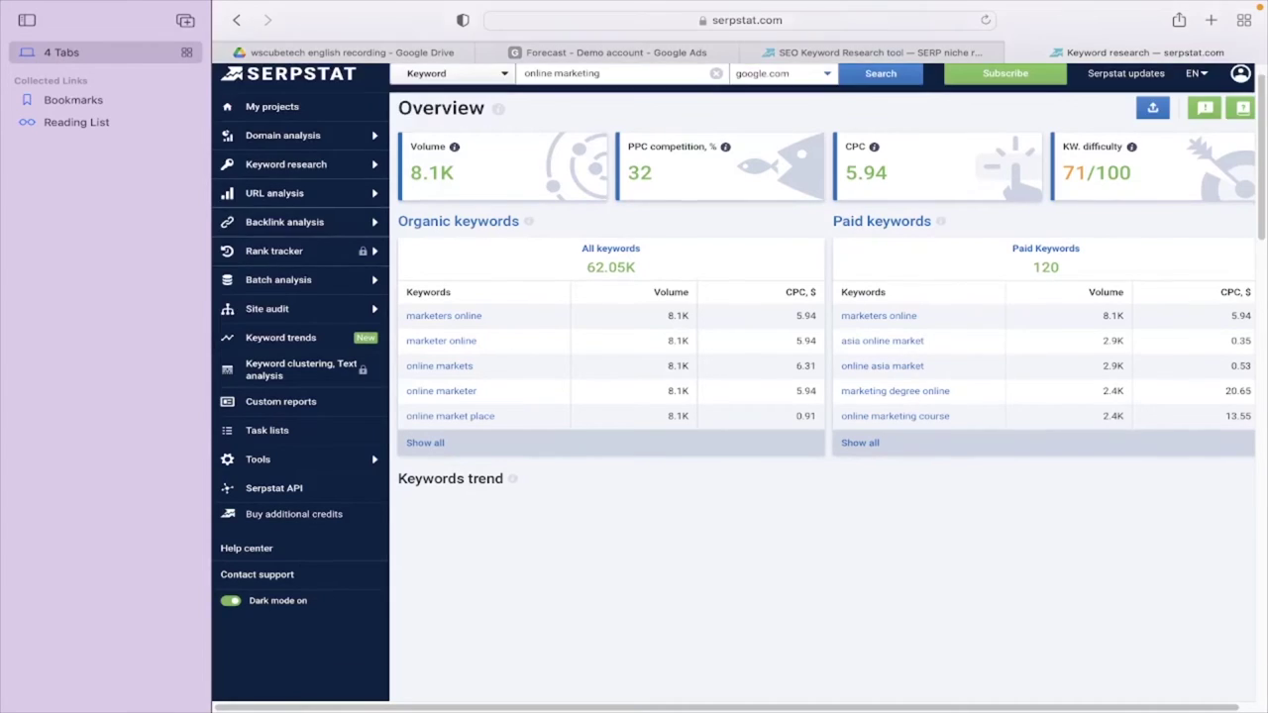
scroll(1238, 610, "down", 5)
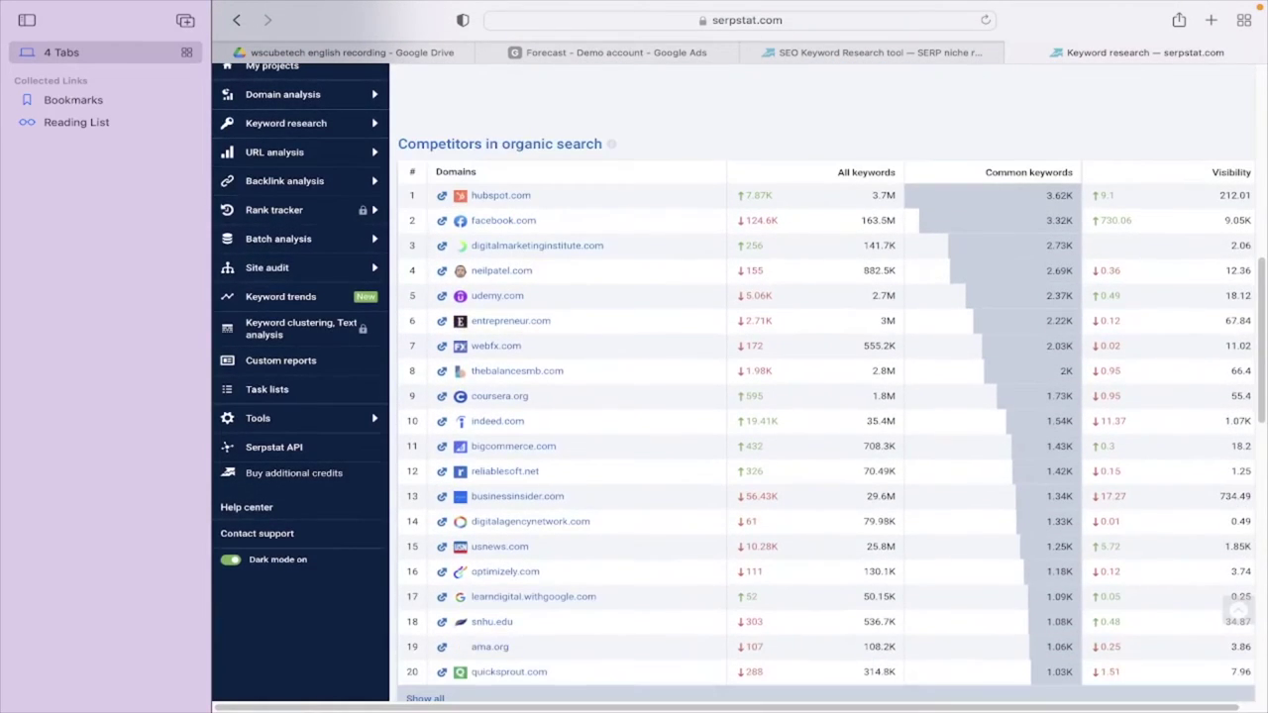
scroll(1239, 609, "down", 1)
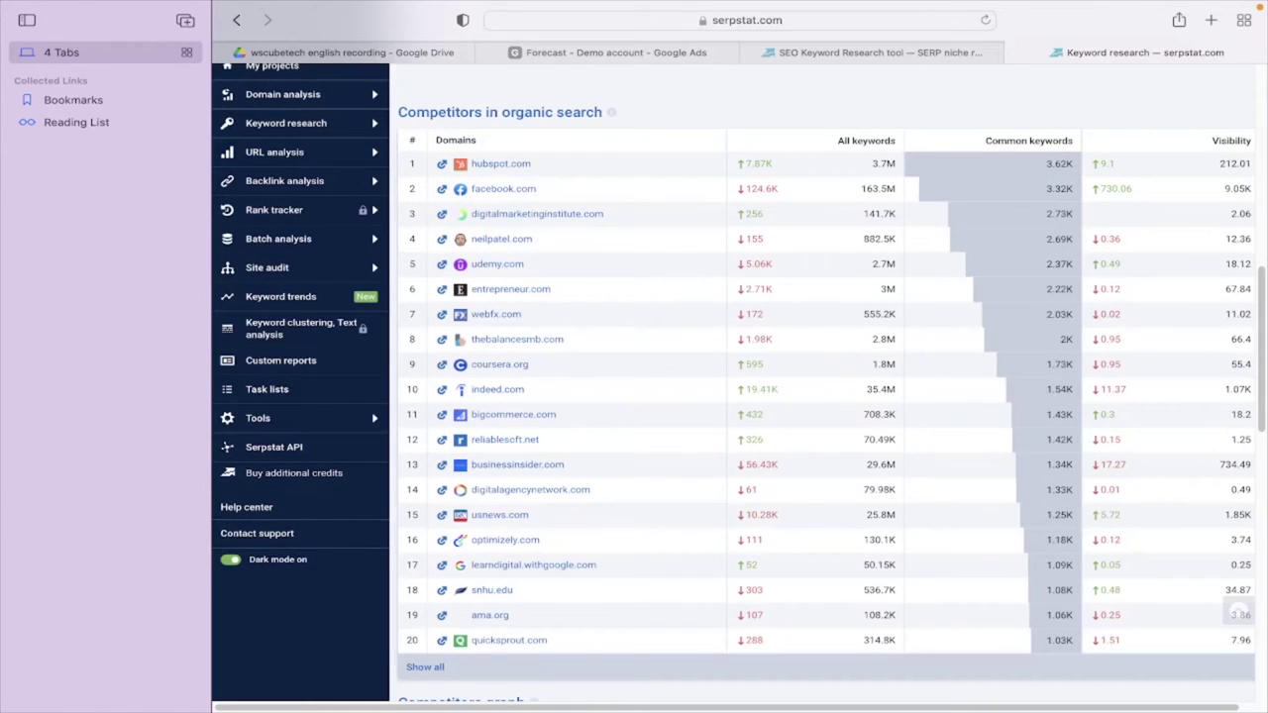
scroll(1239, 614, "down", 4)
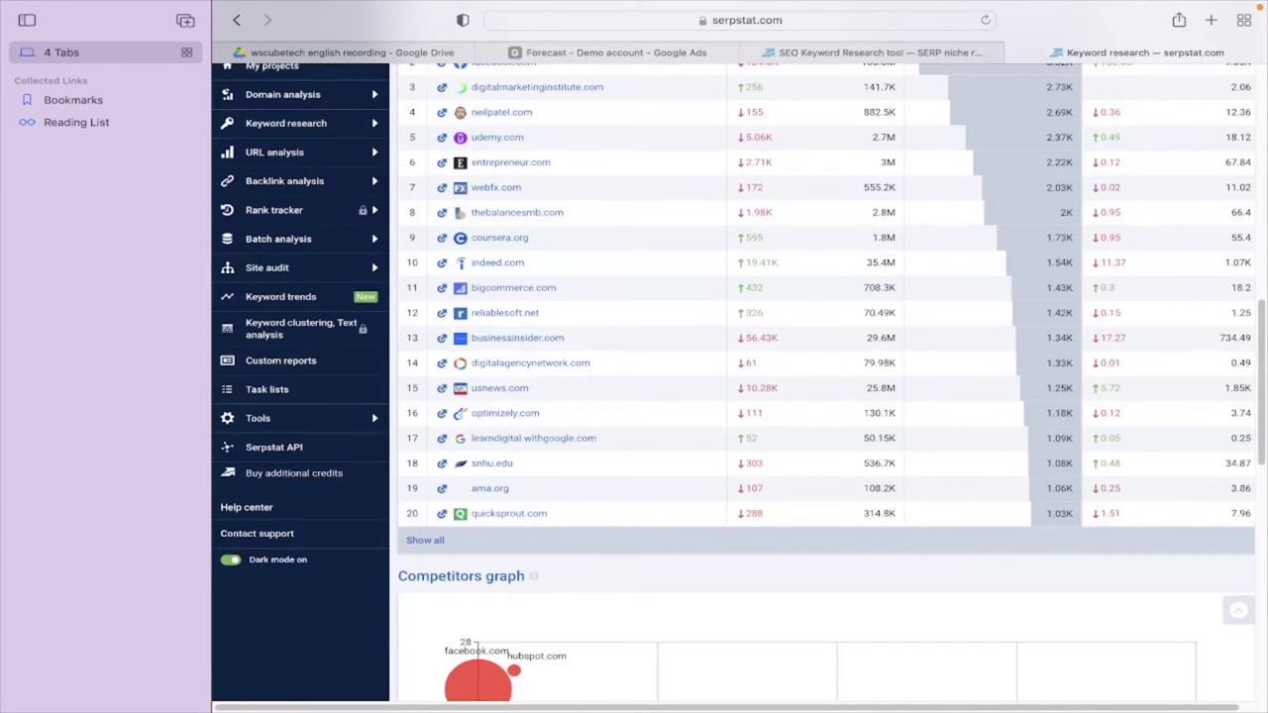
scroll(1239, 610, "down", 11)
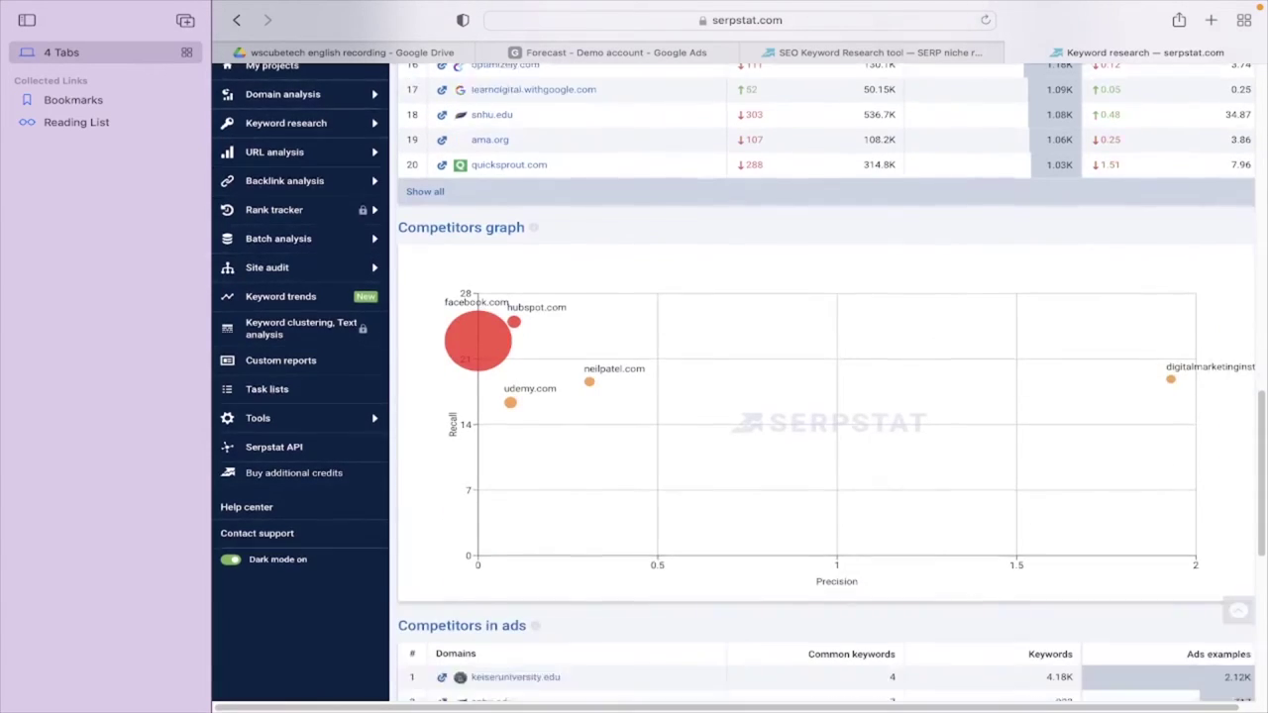
scroll(1238, 609, "down", 9)
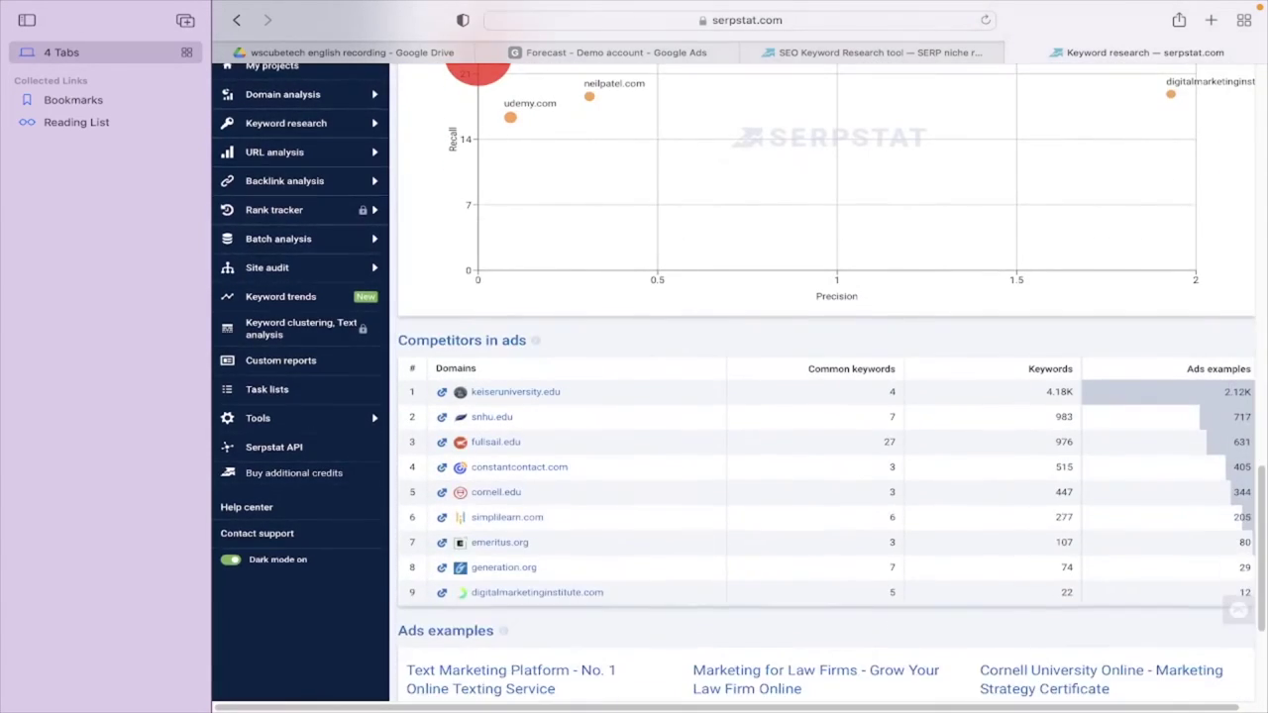
scroll(1238, 609, "down", 6)
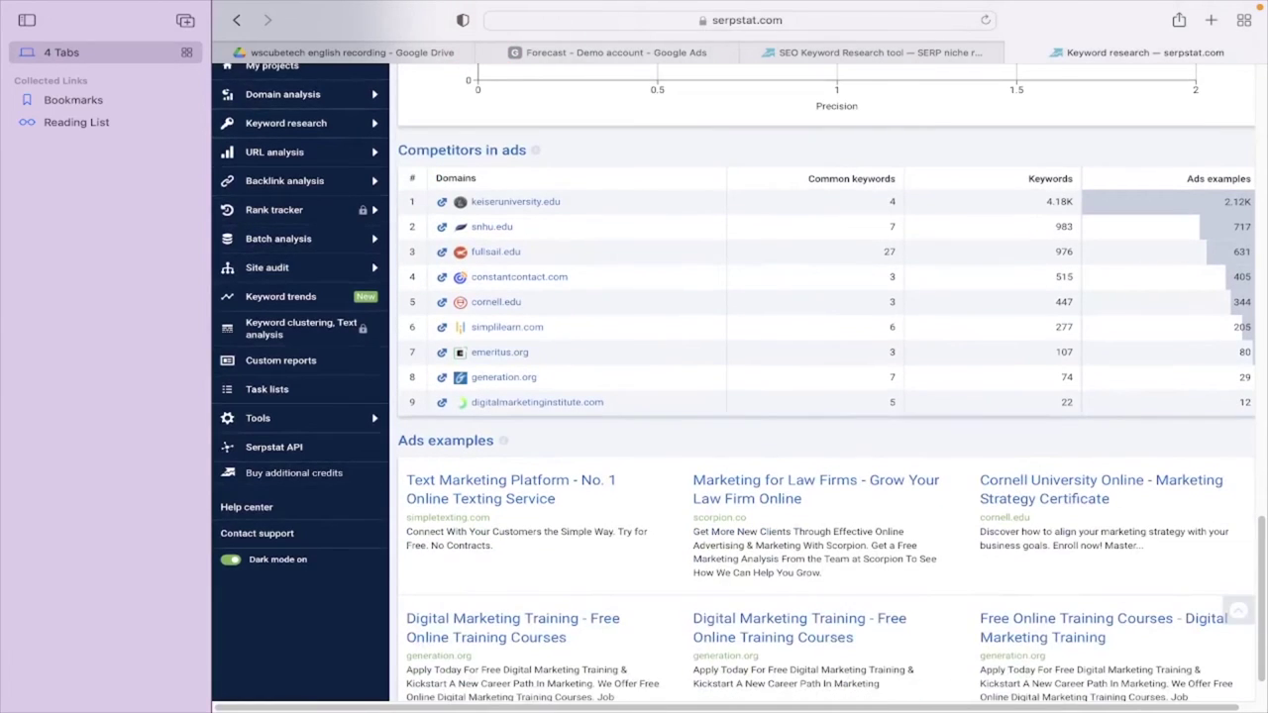
scroll(1239, 609, "down", 2)
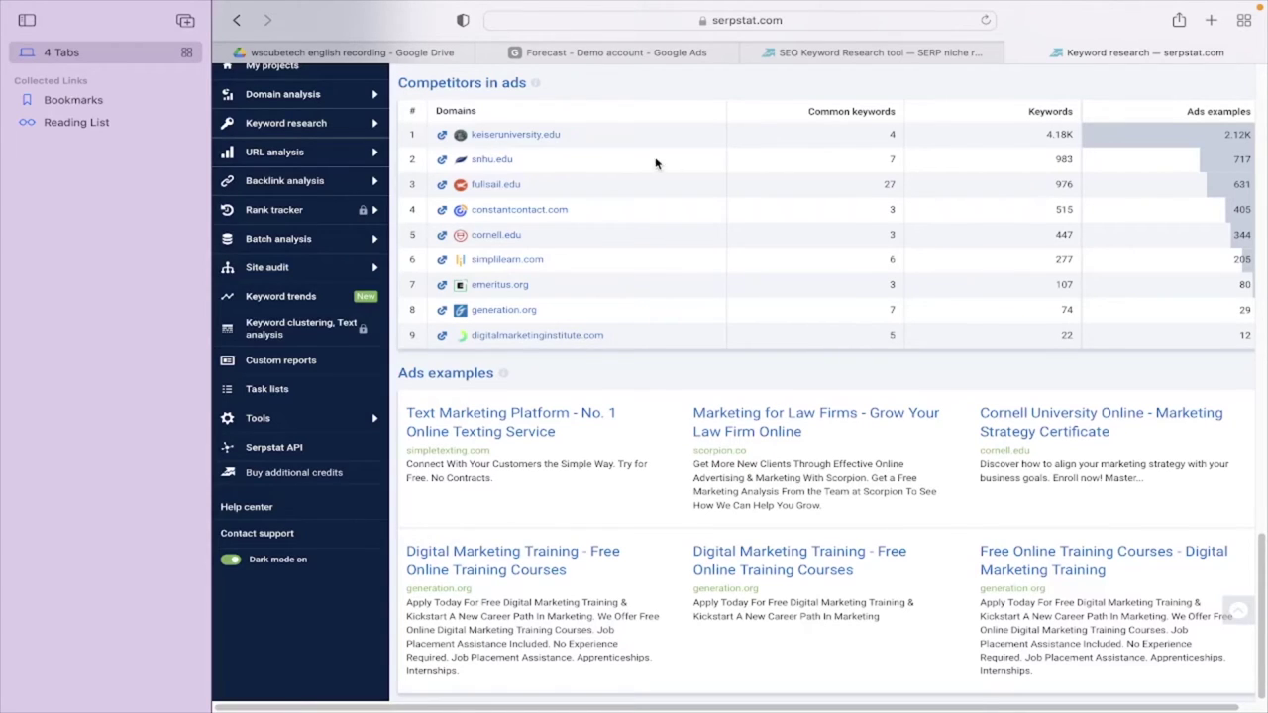
Expand Keyword research in the sidebar, then tick the keyword-tracking point on the 'Why we need SERPSTAT?' slide
left_click(370, 127)
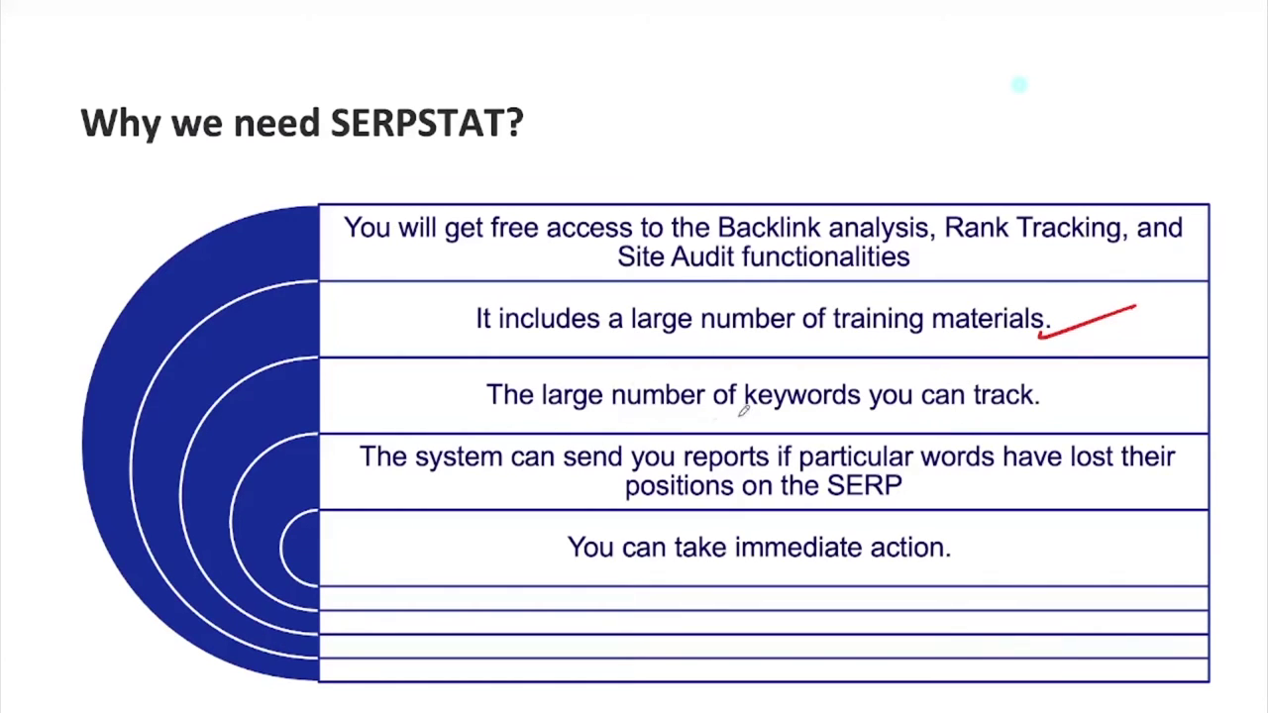
mouse_move(1002, 397)
left_mouse_down()
mouse_move(1013, 407)
mouse_move(1107, 357)
left_mouse_up()
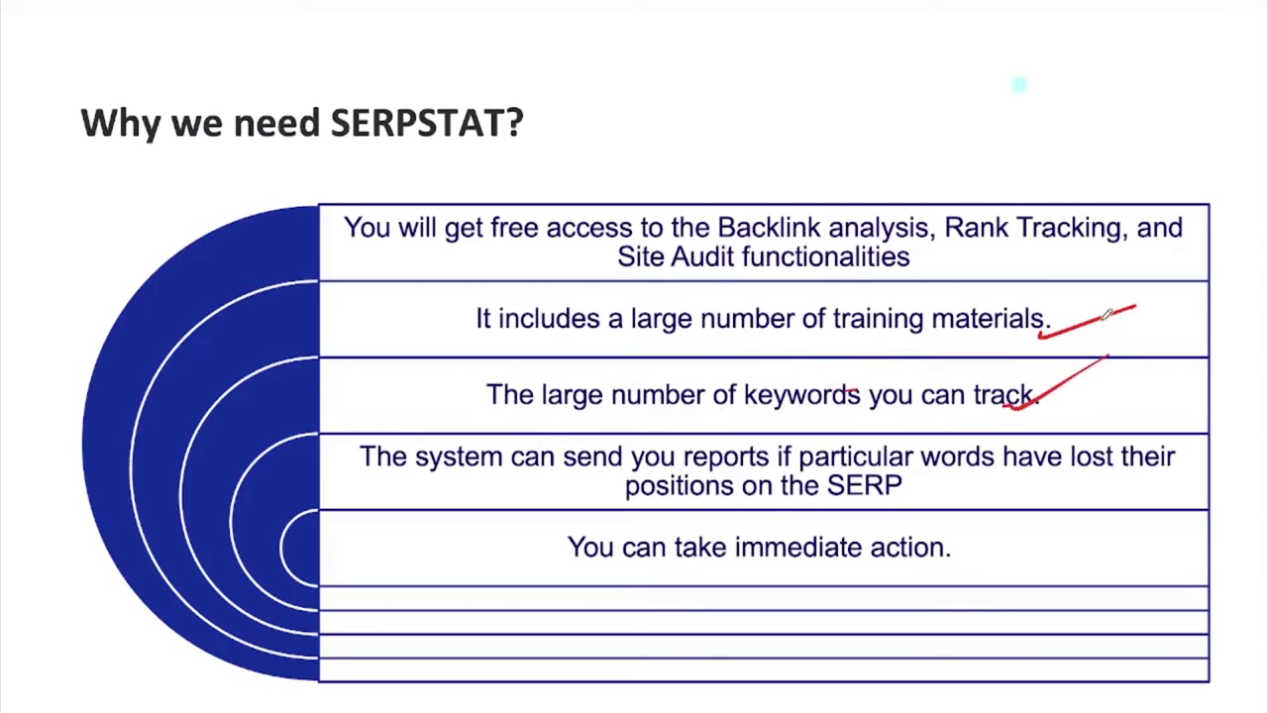
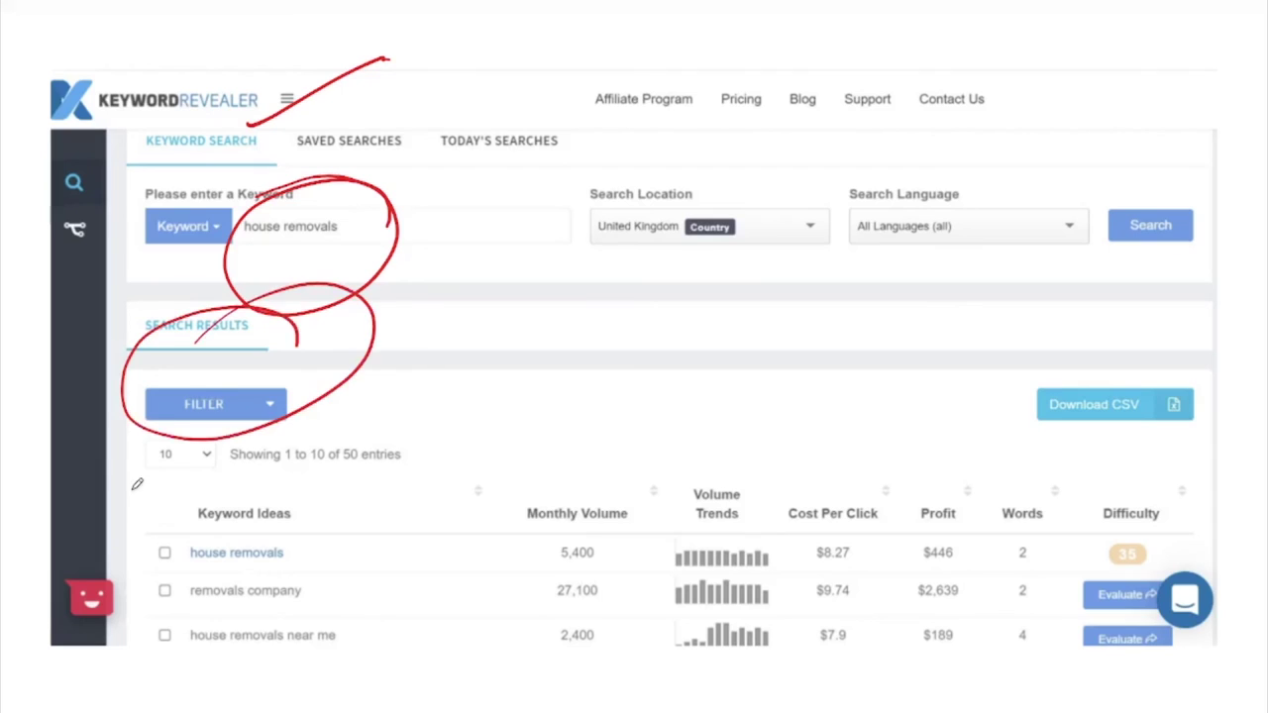
Tick Search Location and Search Language on the screenshot and circle the search action
left_click_drag(572, 220, 787, 164)
left_click_drag(842, 214, 1042, 179)
mouse_move(1110, 236)
left_mouse_down()
mouse_move(1065, 273)
mouse_move(986, 186)
left_mouse_up()
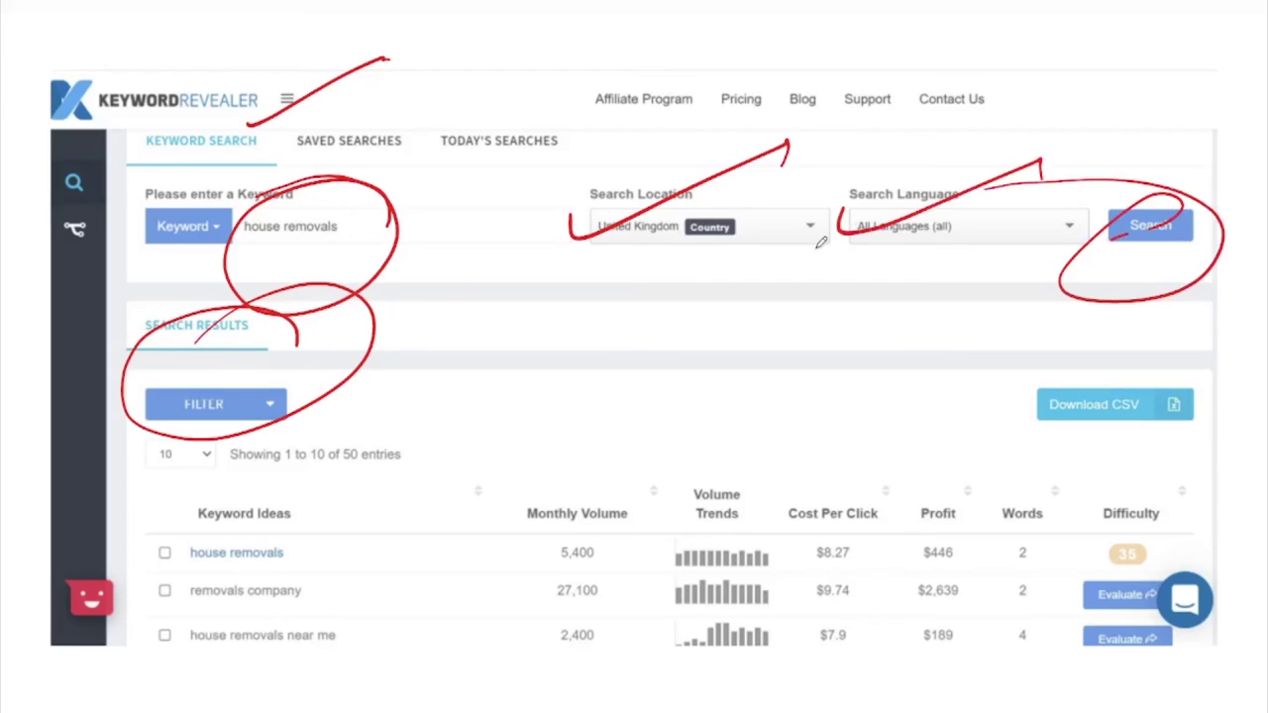
Extend the annotation and bracket the keyword results list, then switch to Safari
mouse_move(315, 342)
left_mouse_down()
mouse_move(413, 315)
mouse_move(486, 262)
left_mouse_up()
mouse_move(349, 418)
left_mouse_down()
mouse_move(404, 402)
mouse_move(345, 654)
left_mouse_up()
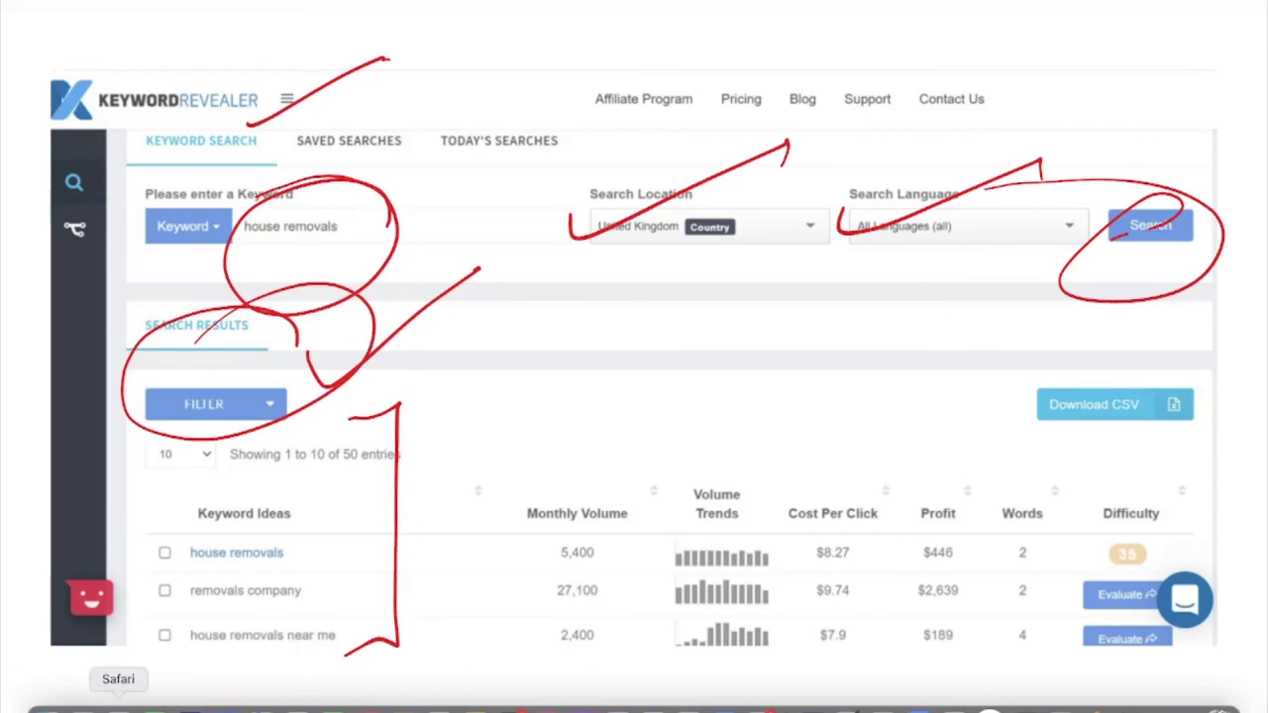
left_click(117, 694)
Search Google for 'keyword revealer' and open the keywordrevealer.com homepage
left_click(699, 22)
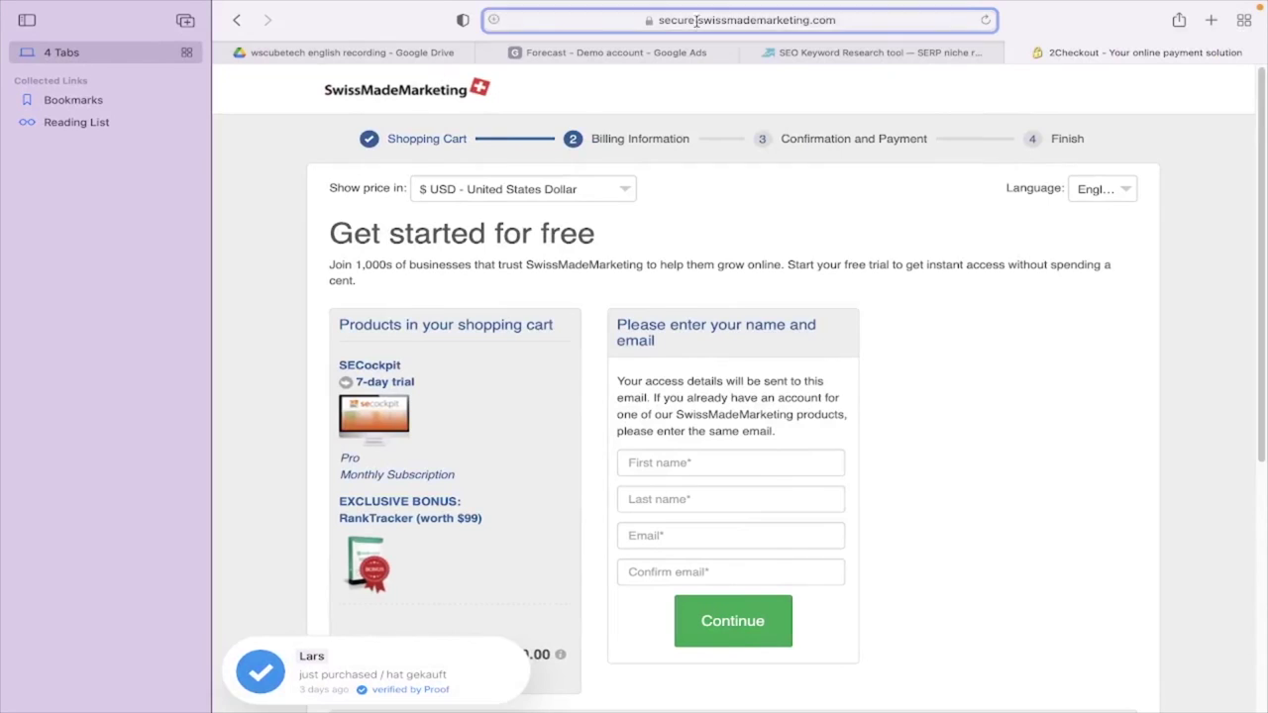
type("kewo")
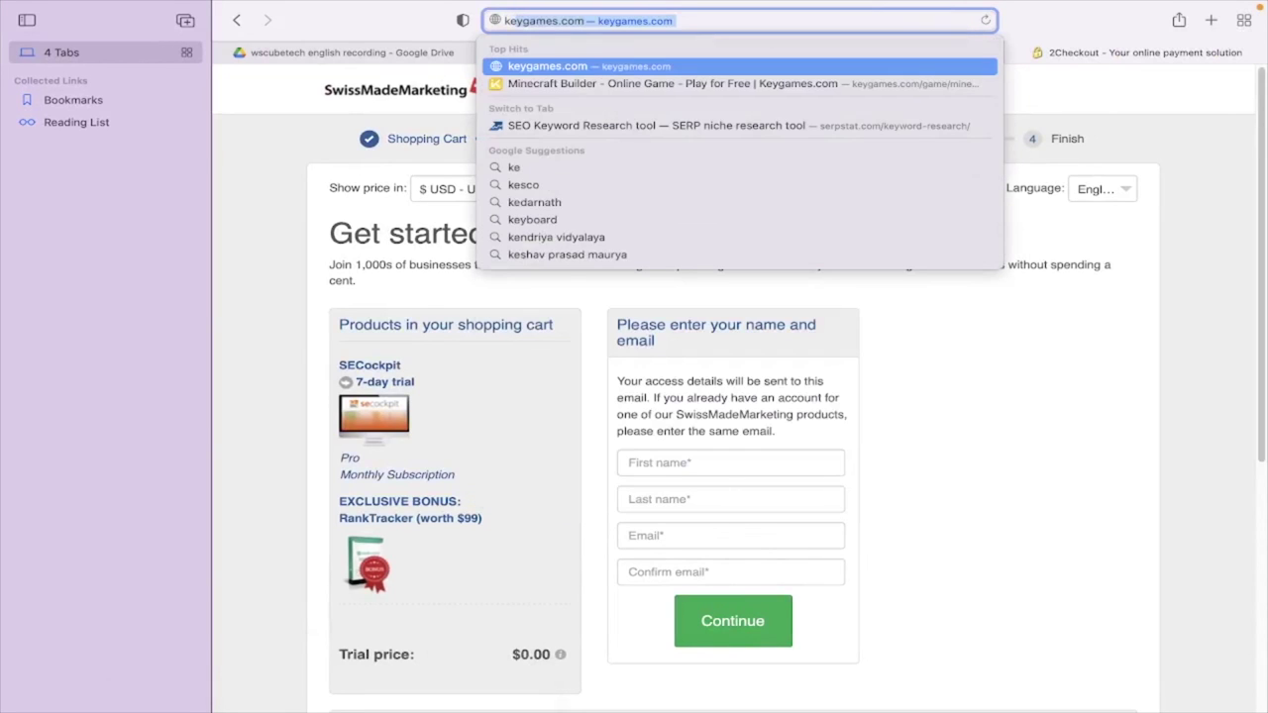
type("rd re")
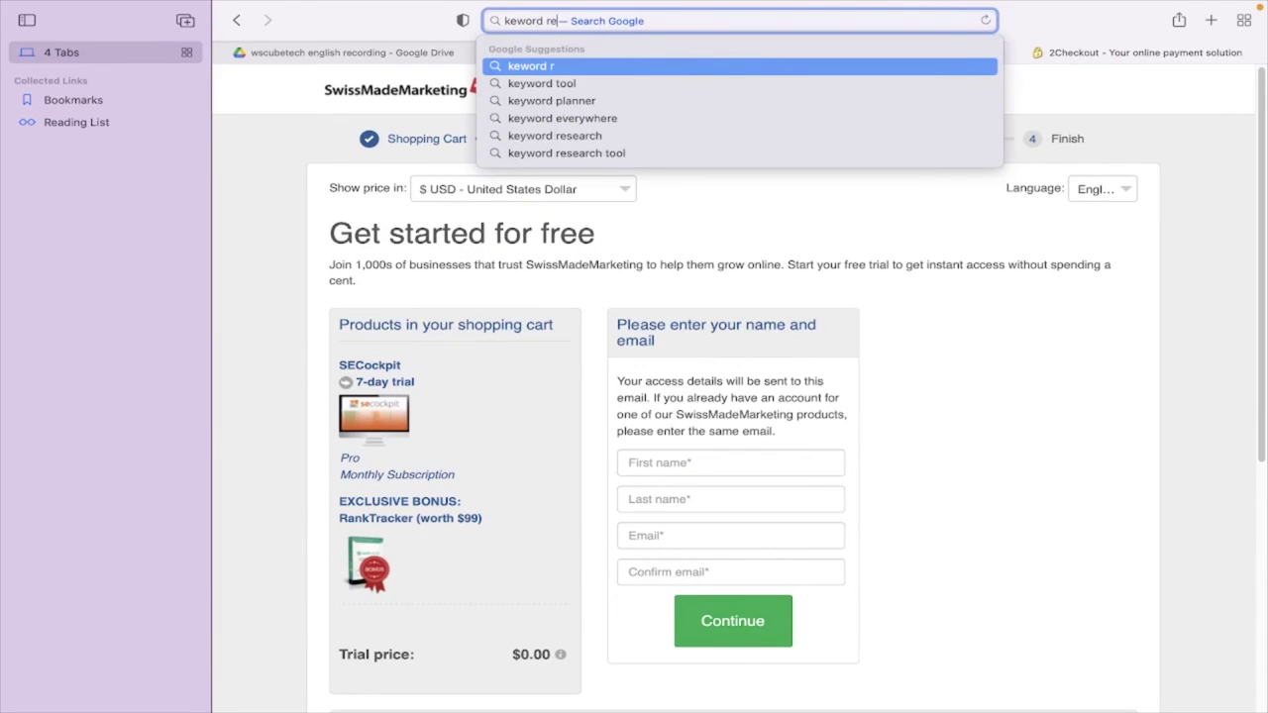
type("vealer")
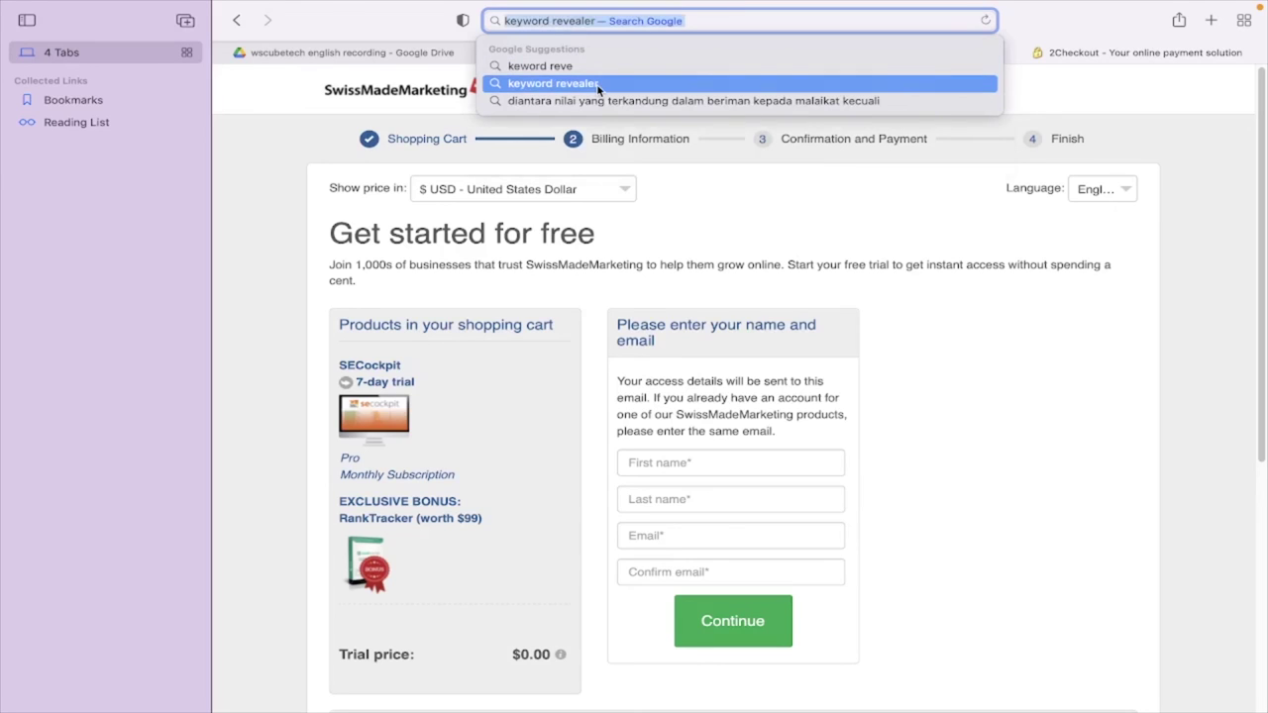
left_click(595, 91)
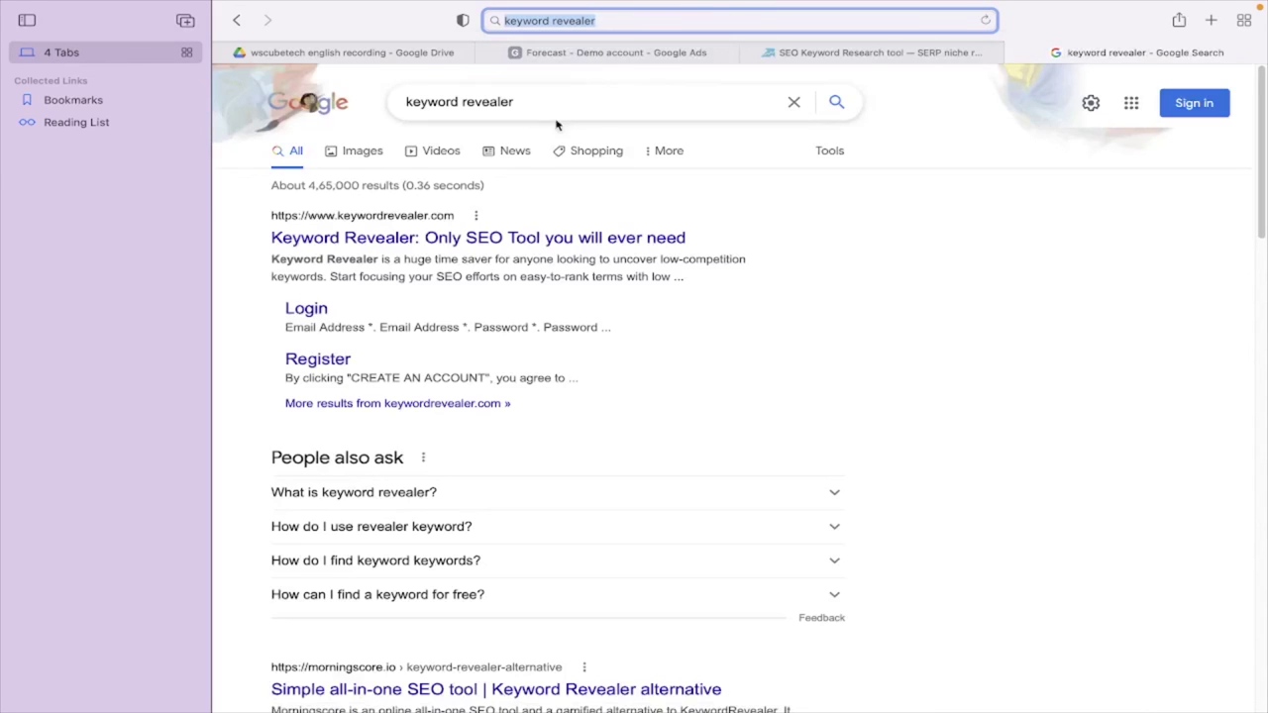
left_click(428, 242)
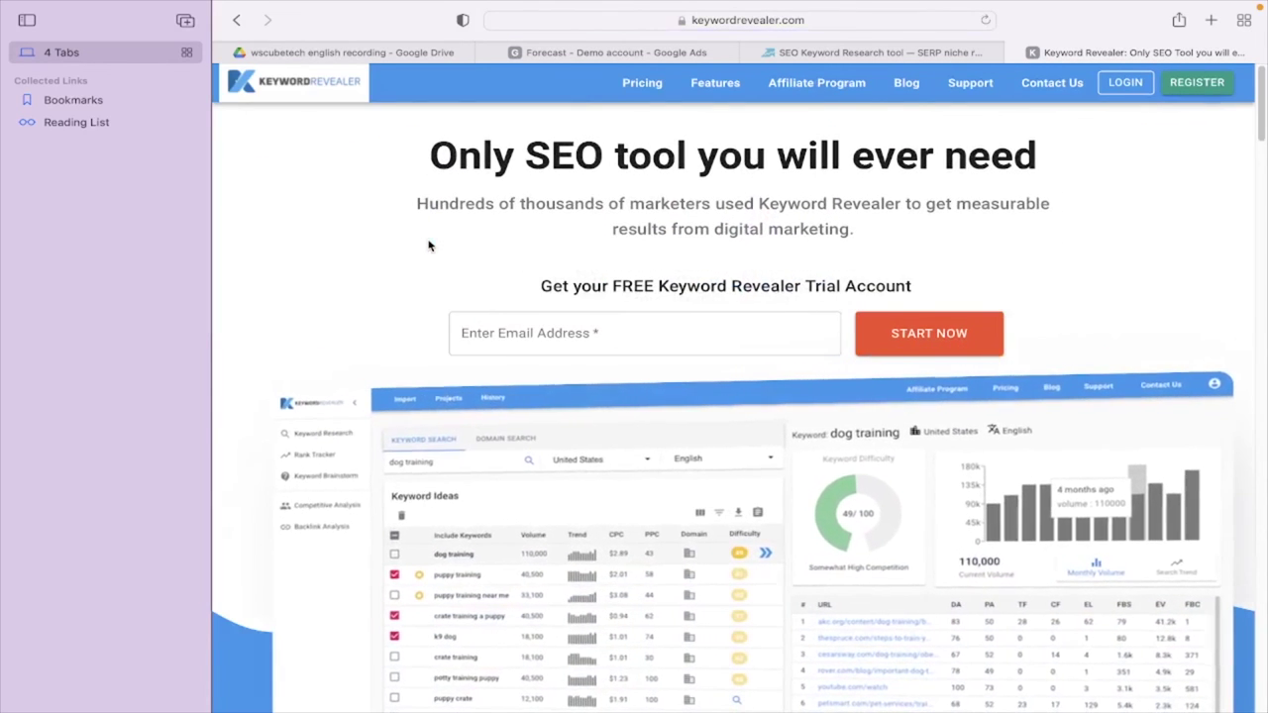
On the Keyword Revealer login page, enter the account e-mail and password
left_click(611, 339)
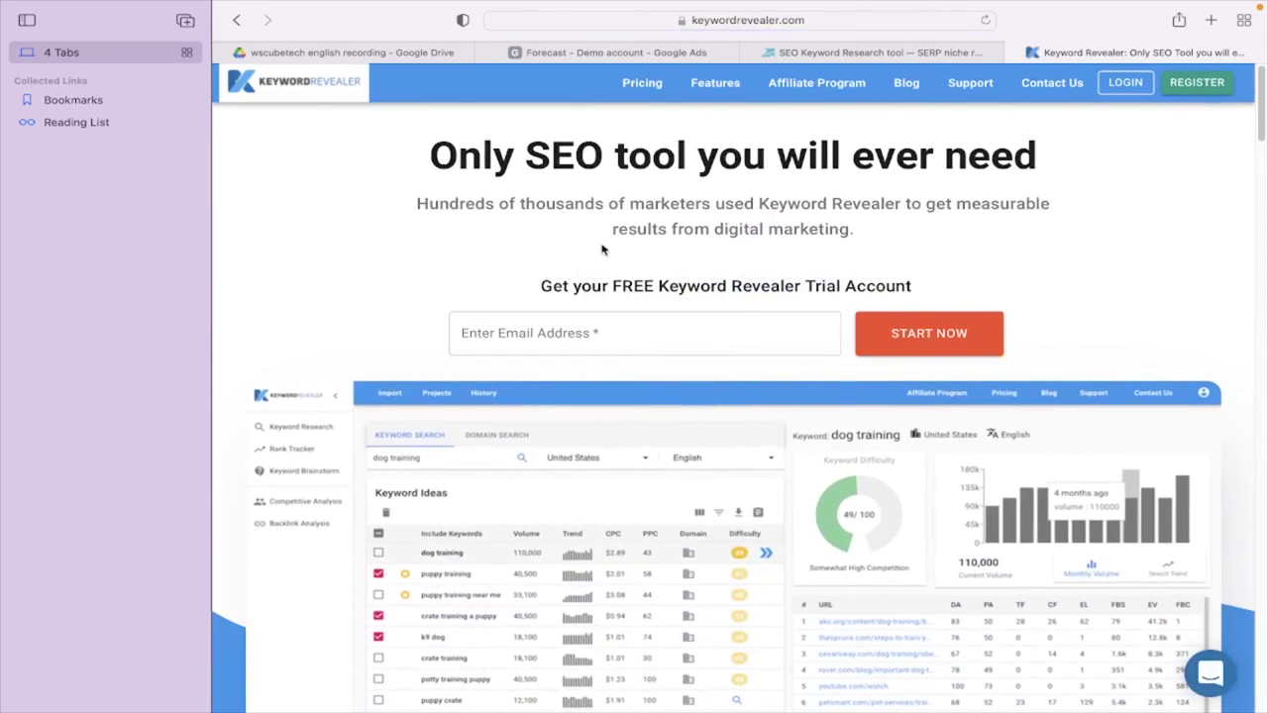
left_click(1125, 85)
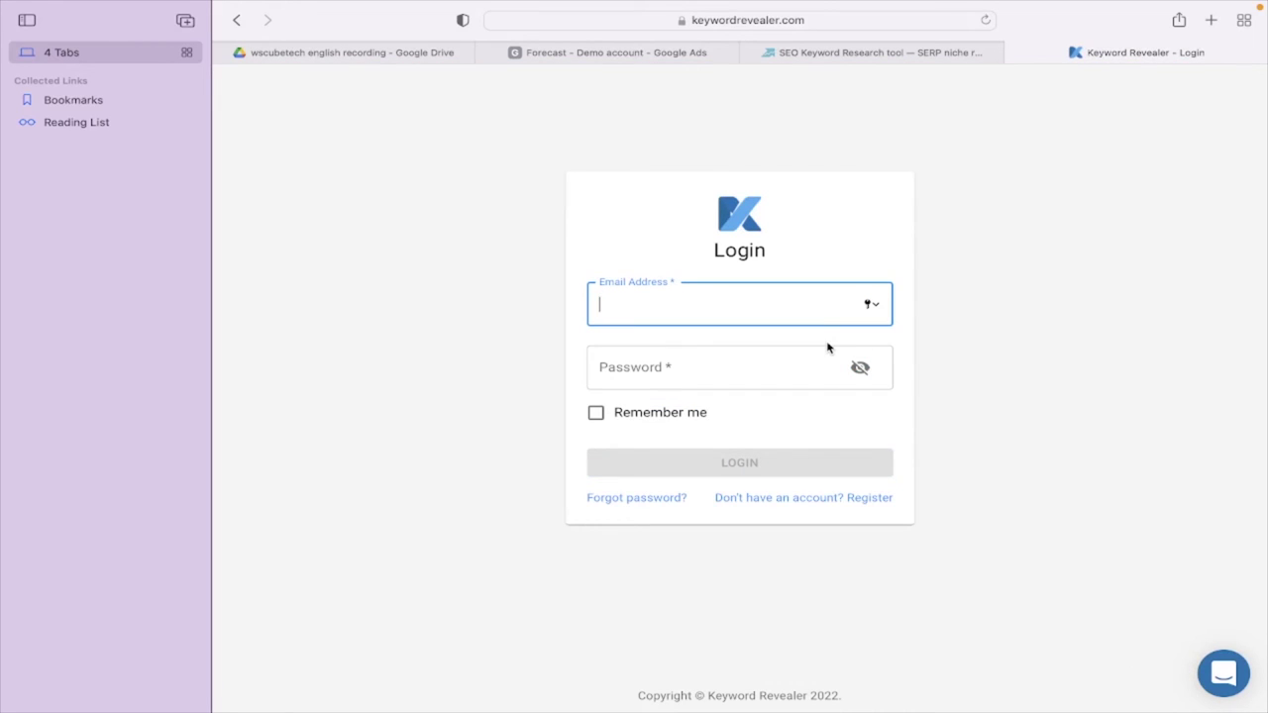
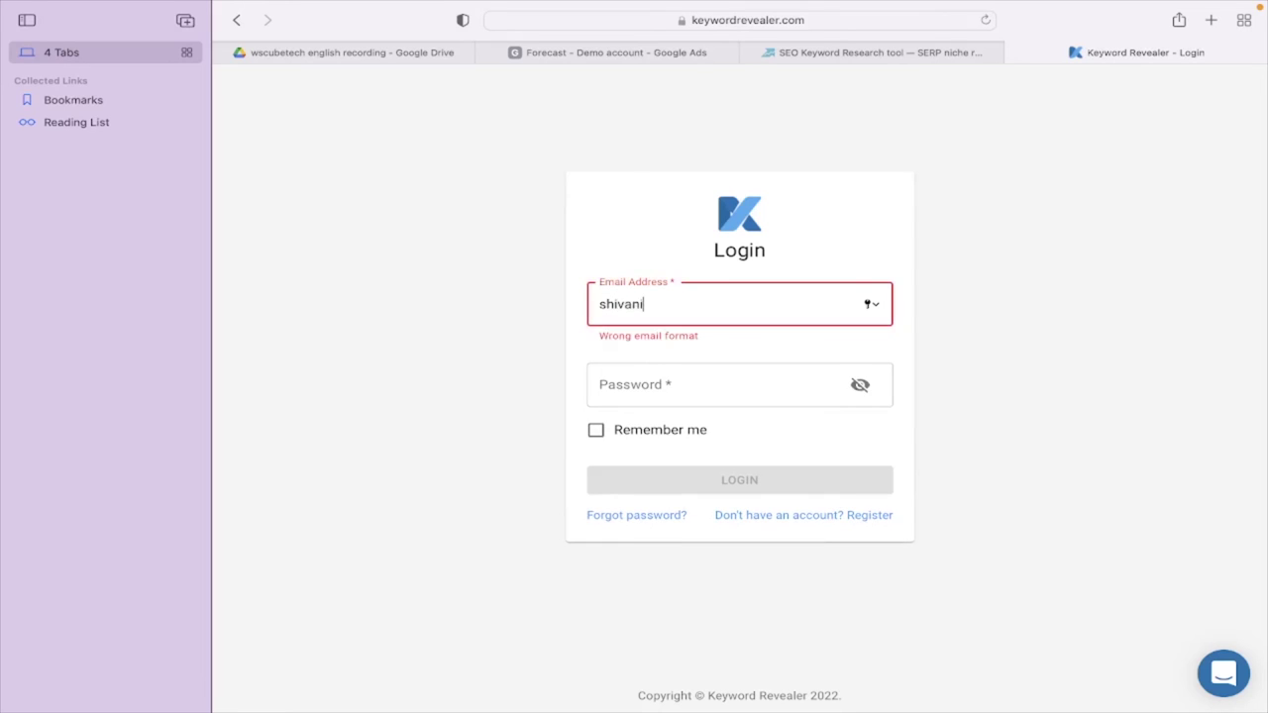
left_click(757, 383)
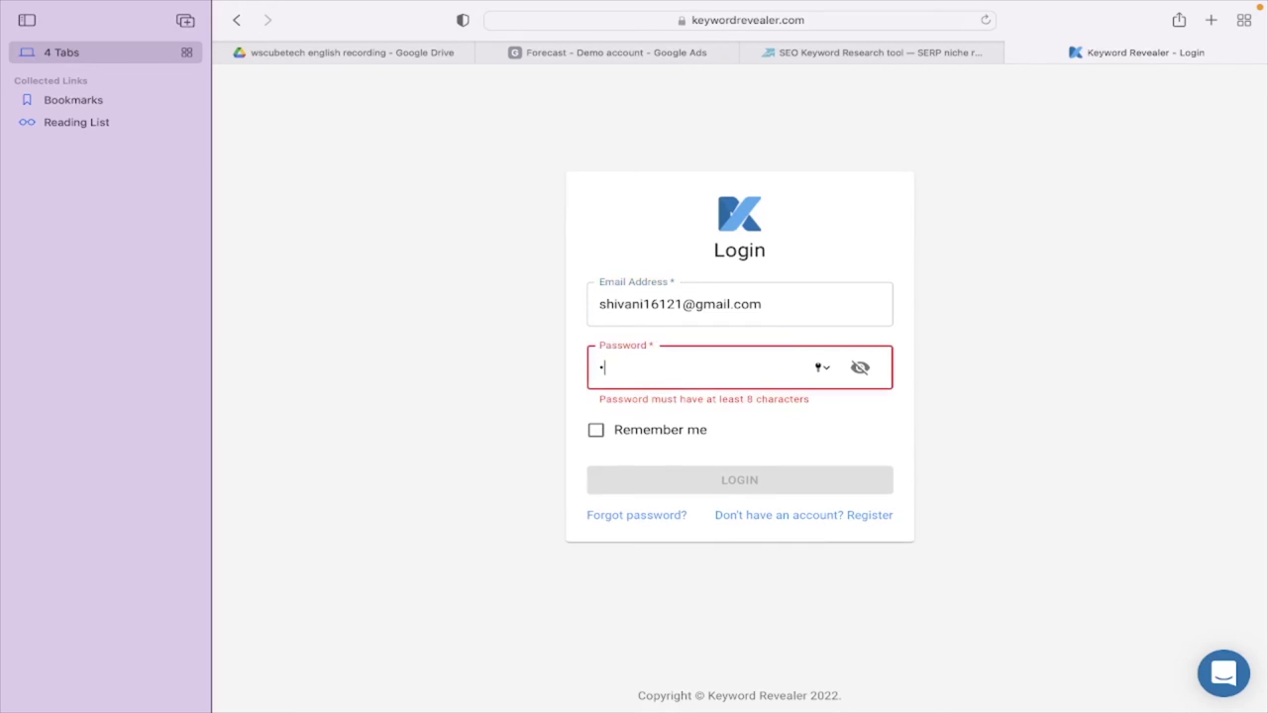
Submit the login, decline saving the password, and go to the Register form
key("Return")
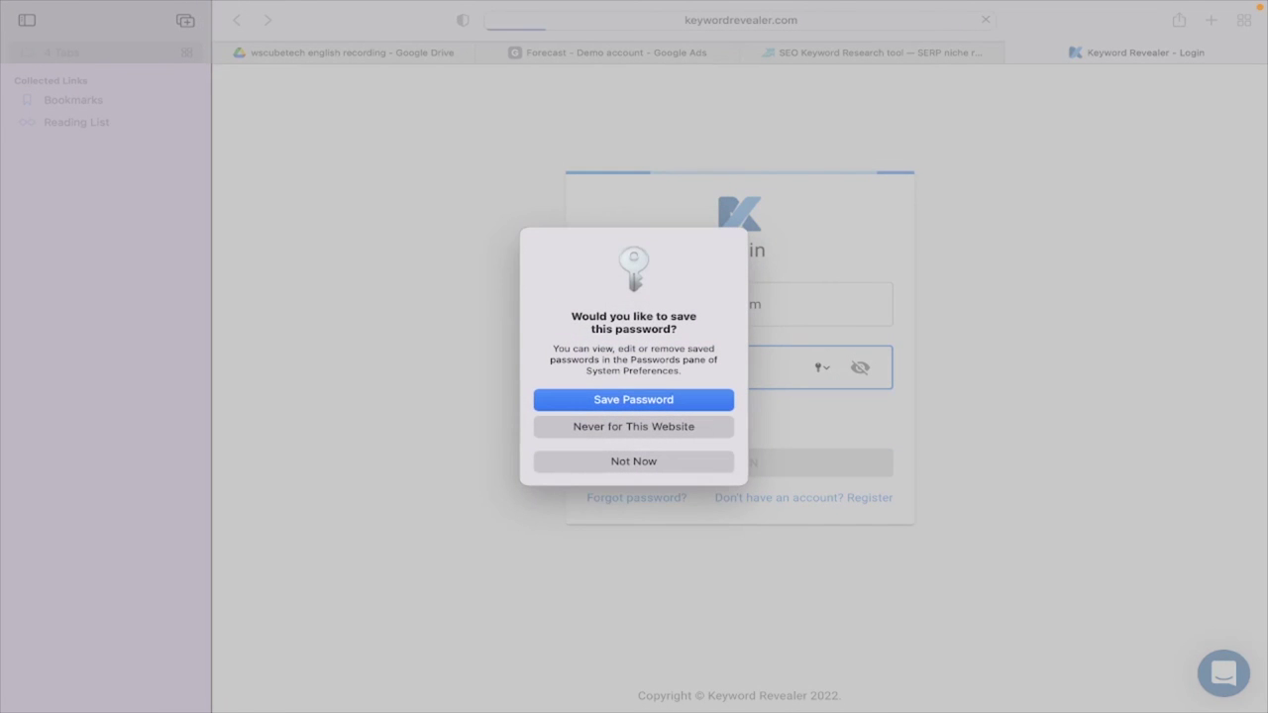
left_click(667, 460)
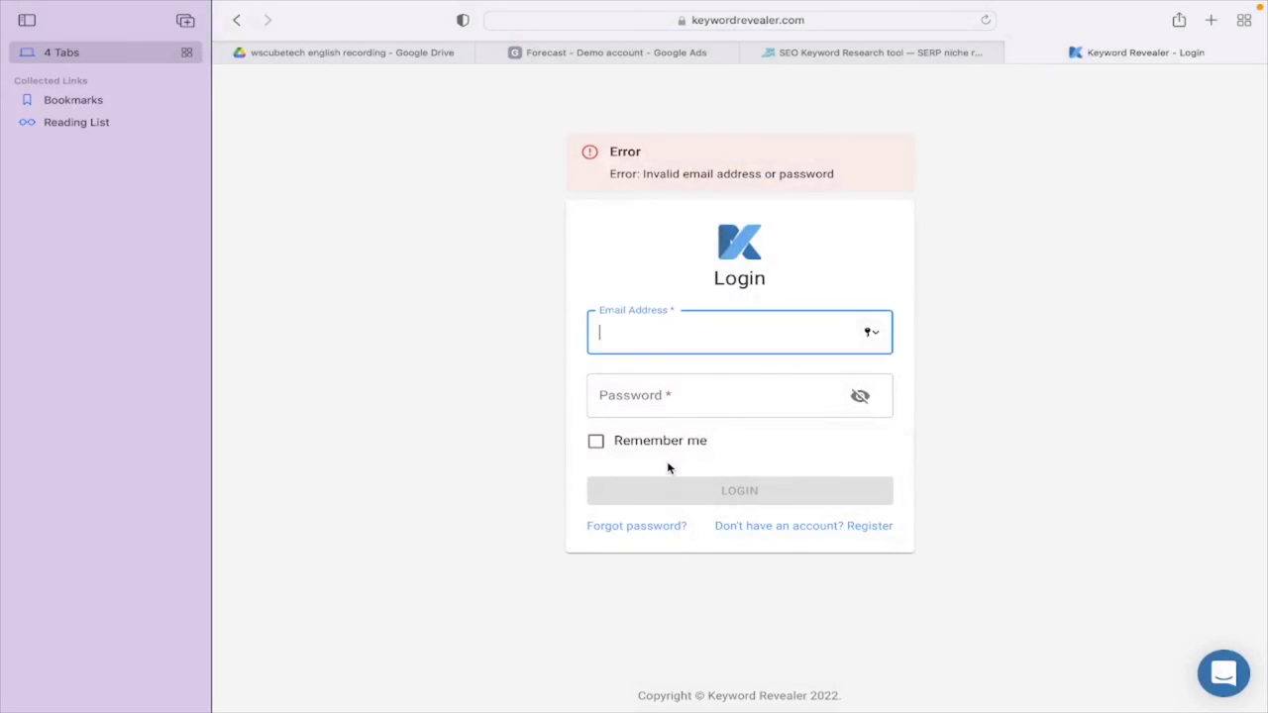
left_click(790, 534)
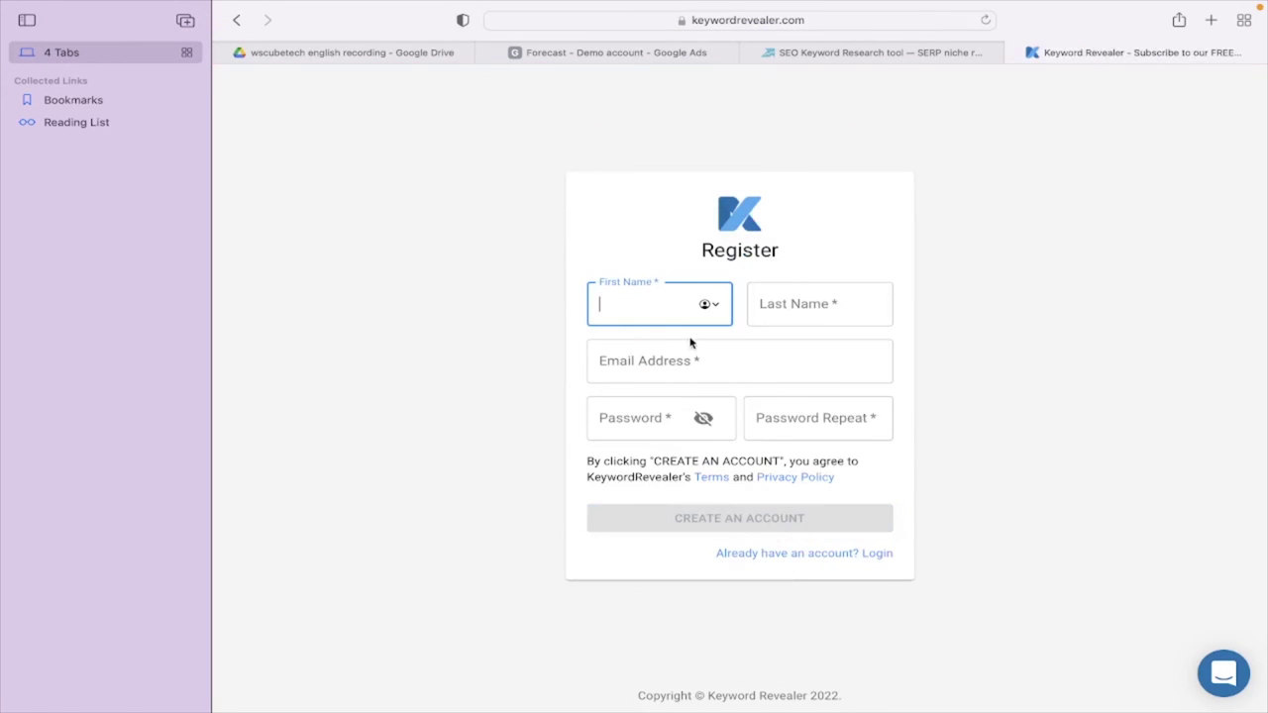
Fill in the registration first name, last name and e-mail address
left_click(803, 304)
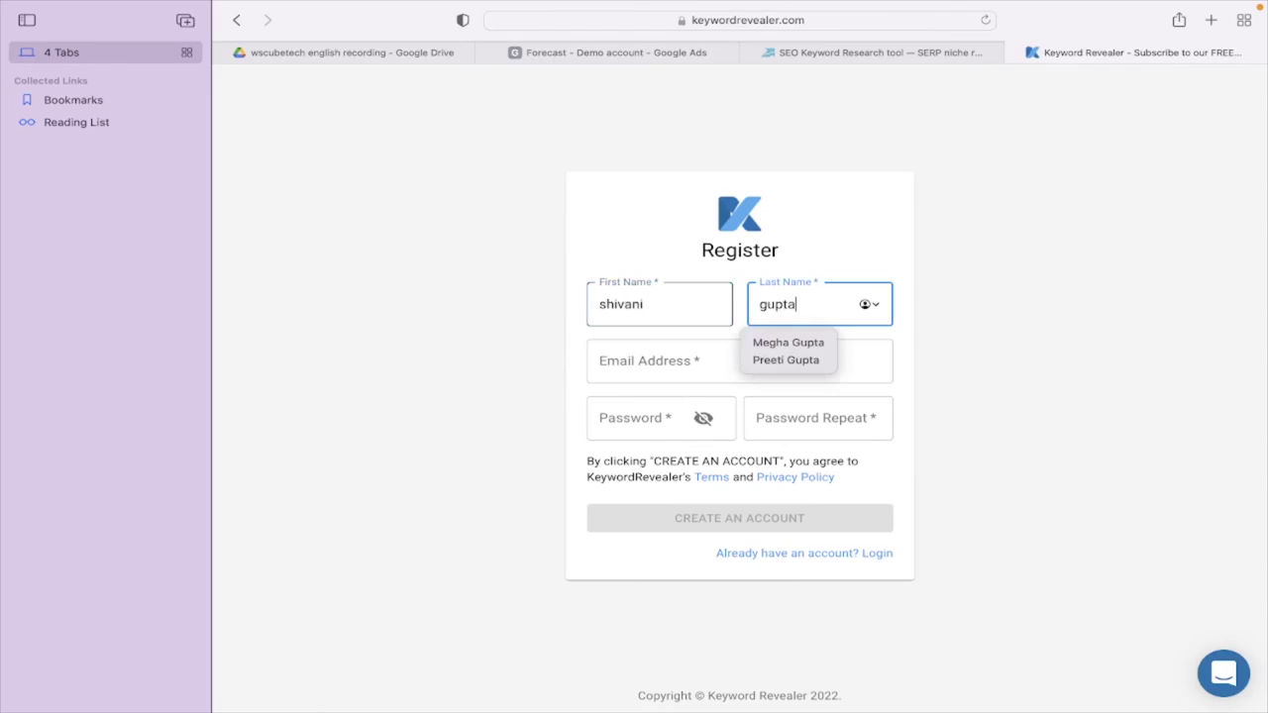
left_click(624, 369)
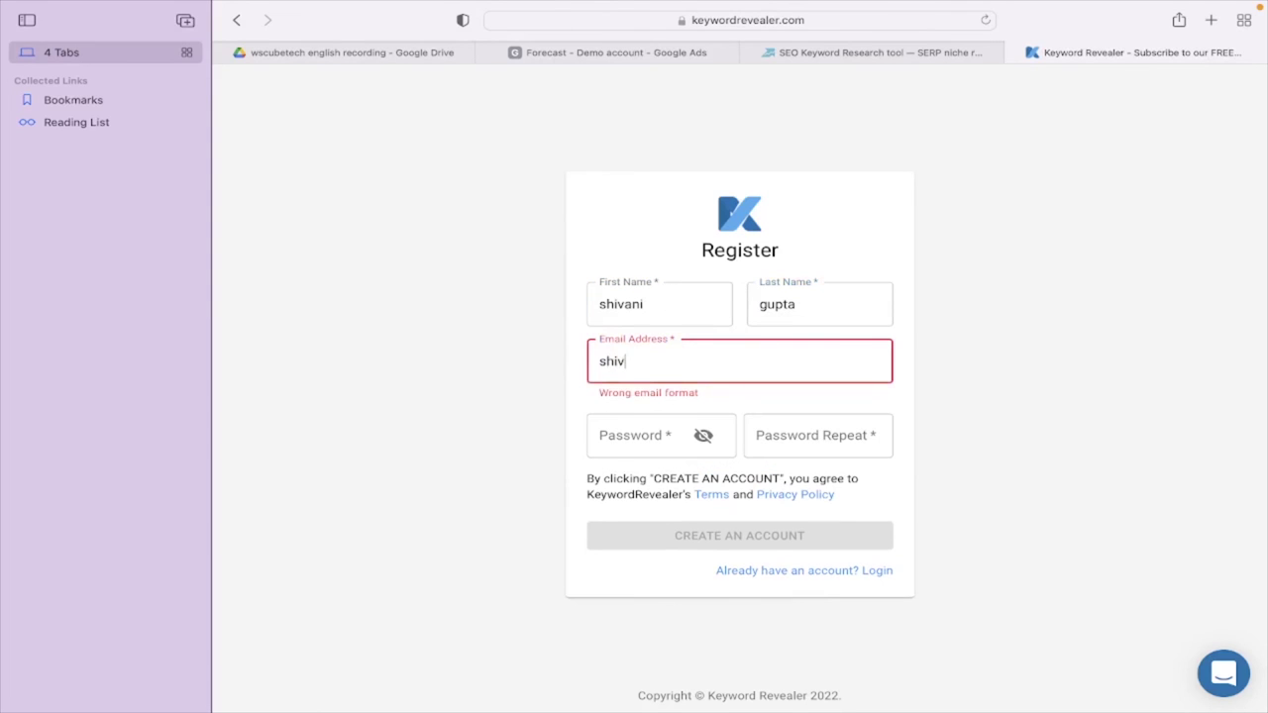
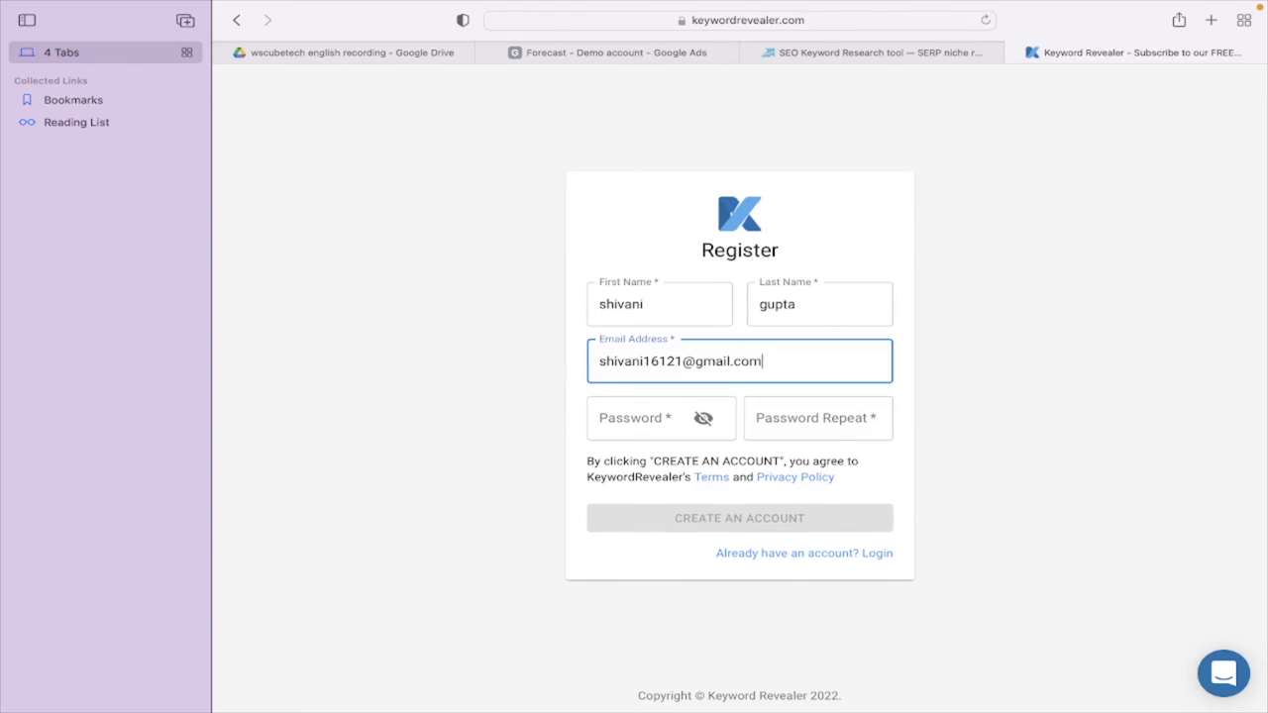
Enter the account password and start the repeated password, retyping the first entry
left_click(619, 418)
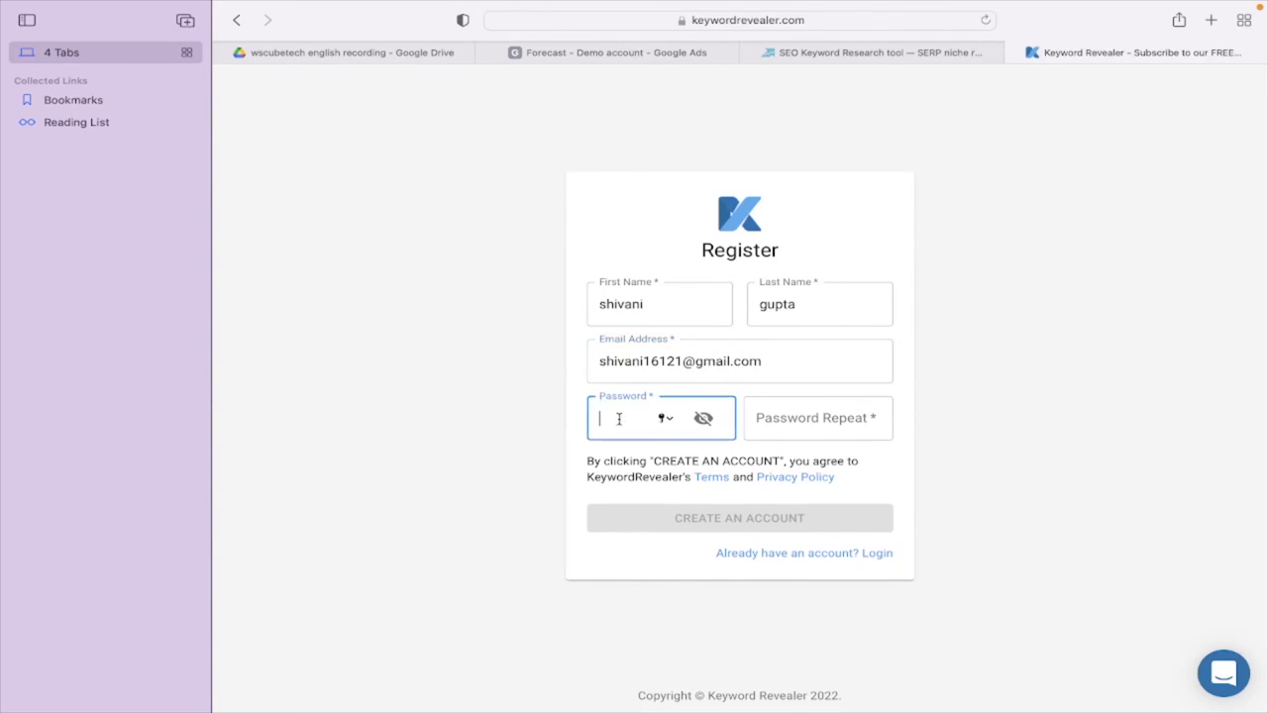
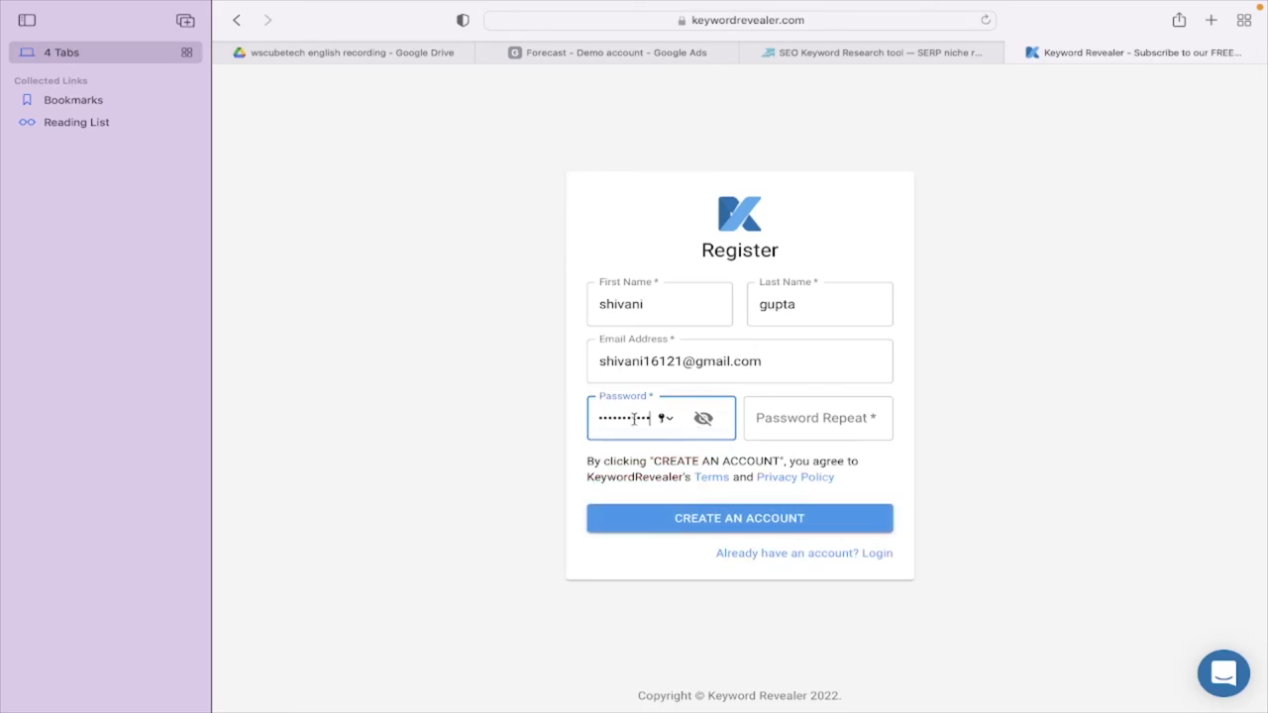
left_click(791, 421)
left_click(660, 420)
key("super+a")
key("BackSpace")
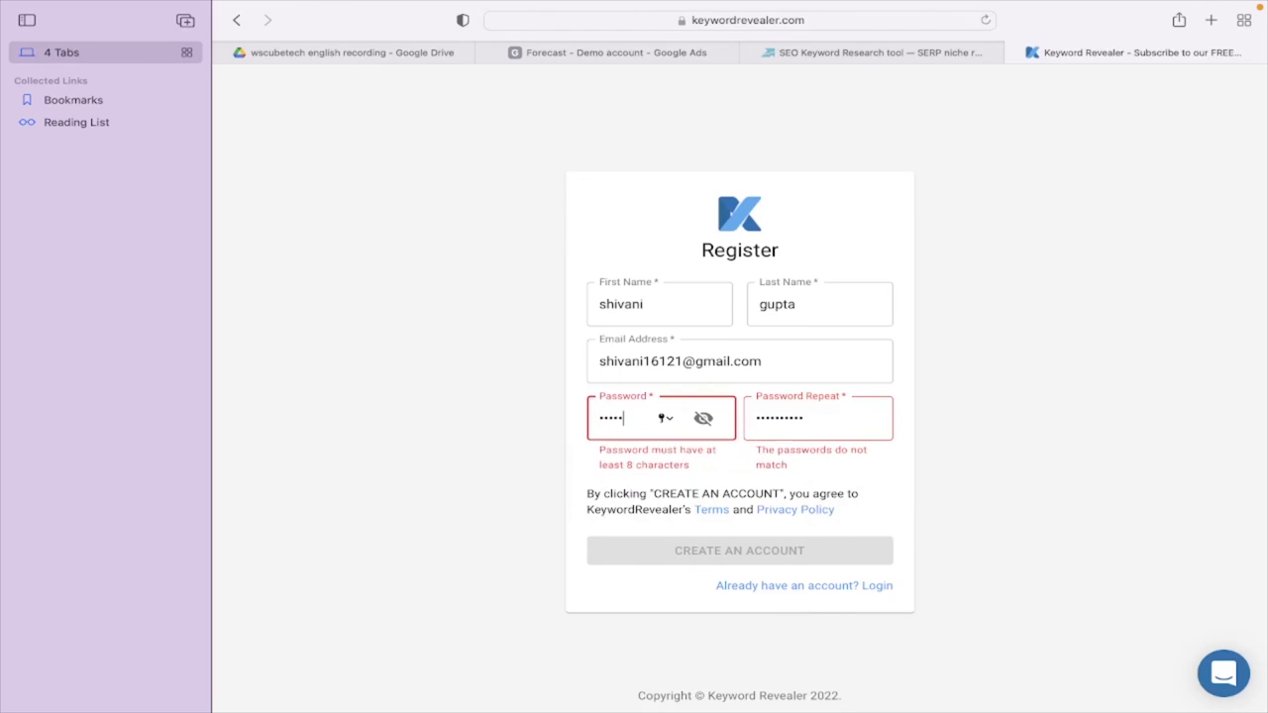
Correct the Password Repeat field, create the account, and continue to the login page
left_click(830, 422)
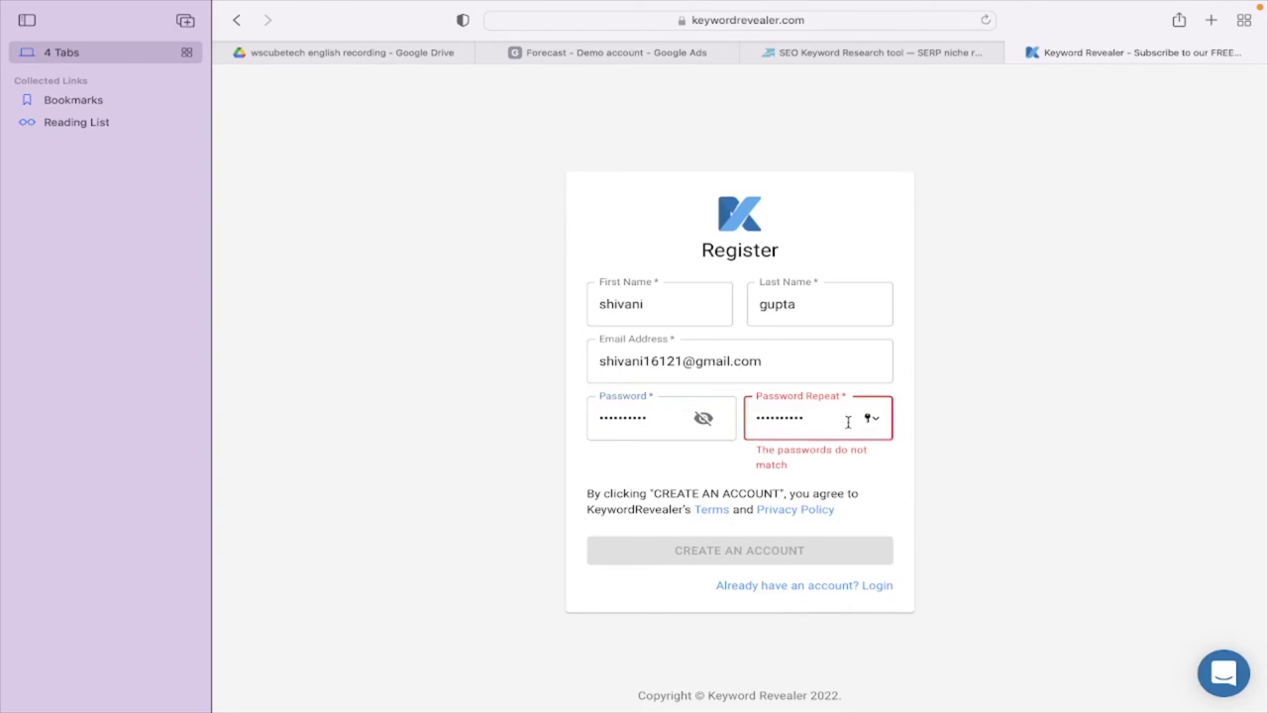
left_click(874, 422)
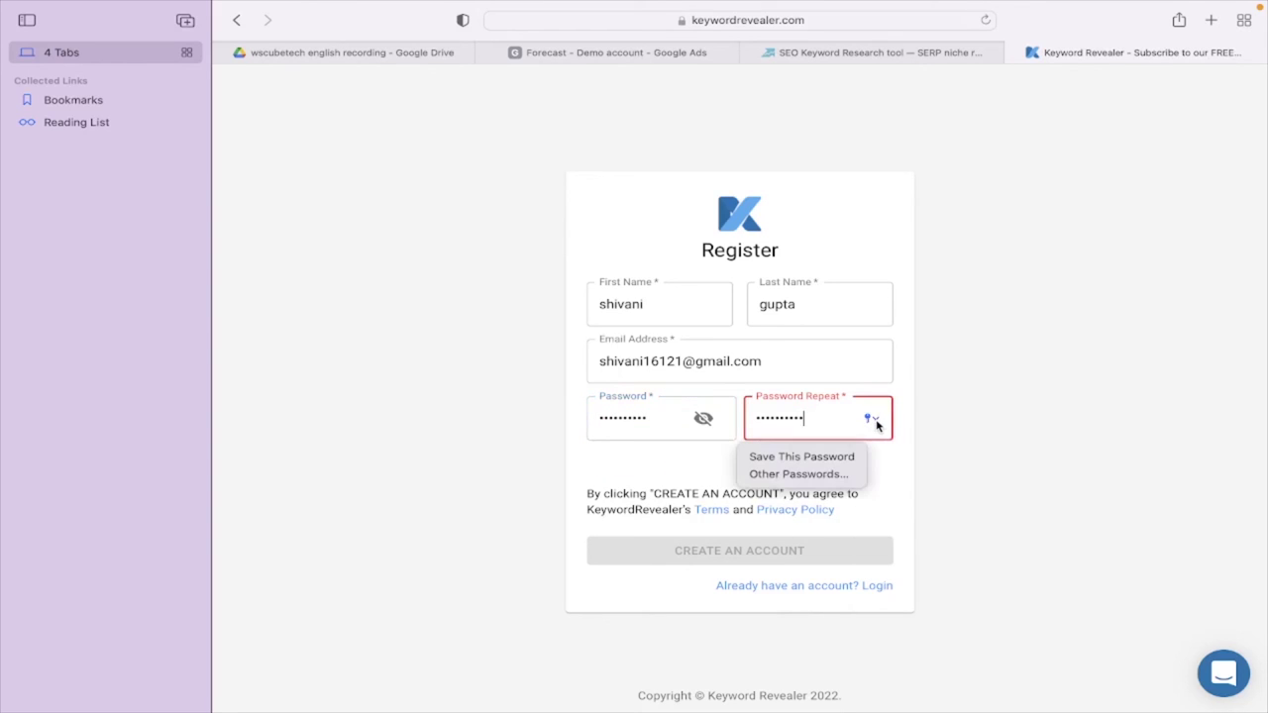
key("BackSpace")
key("BackSpace")
key("BackSpace")
key("BackSpace")
key("BackSpace")
key("BackSpace")
key("BackSpace")
key("BackSpace")
key("BackSpace")
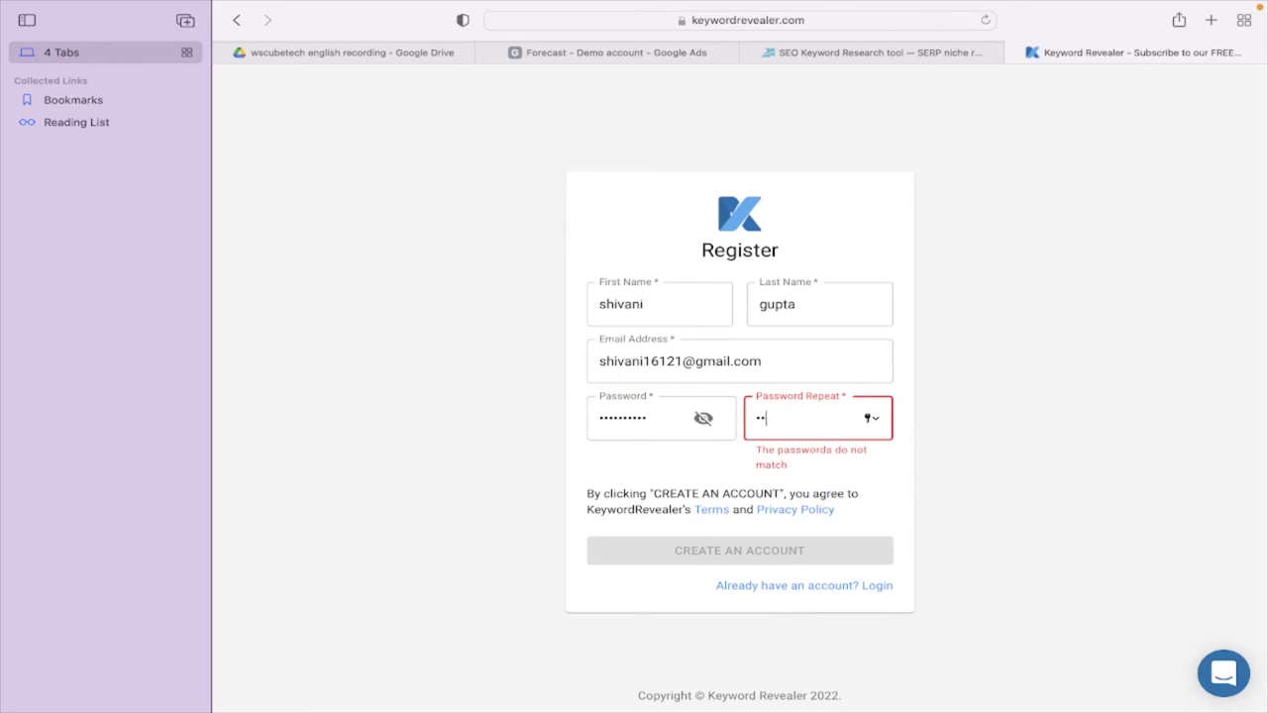
left_click(804, 519)
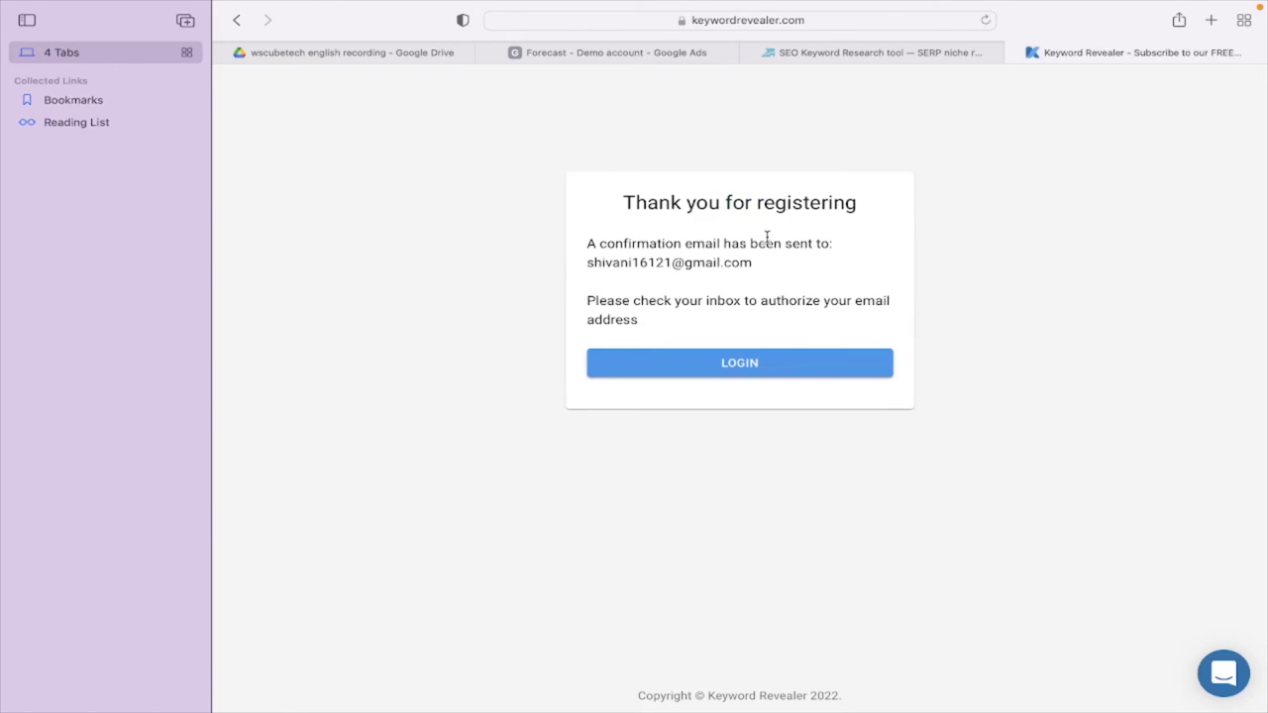
left_click(761, 369)
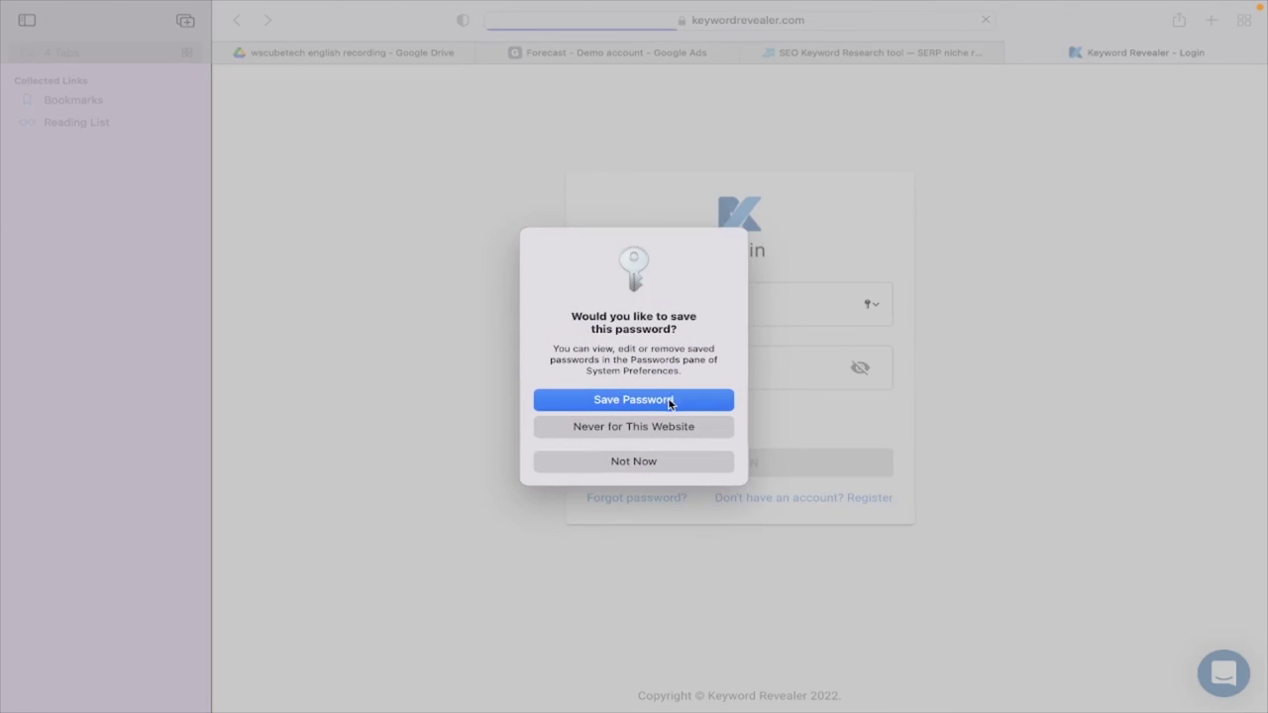
Log in with the newly registered e-mail and password, declining the save-password prompts
left_click(661, 461)
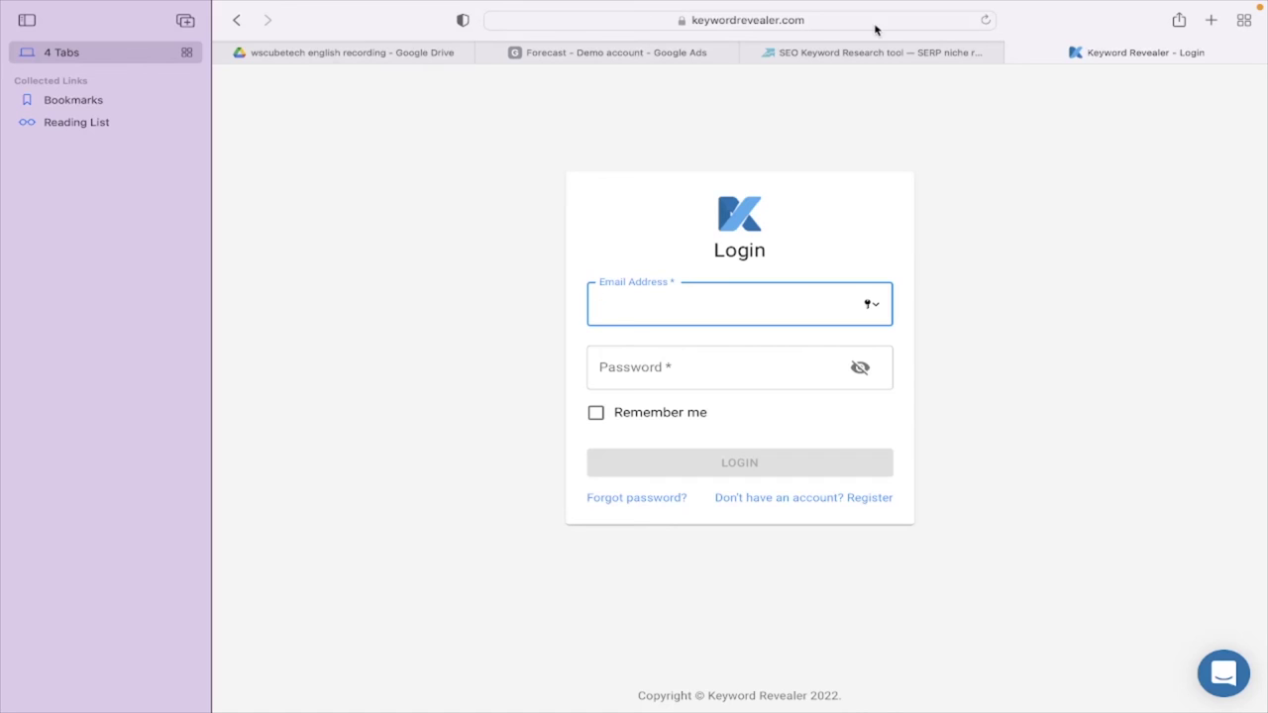
left_click(986, 20)
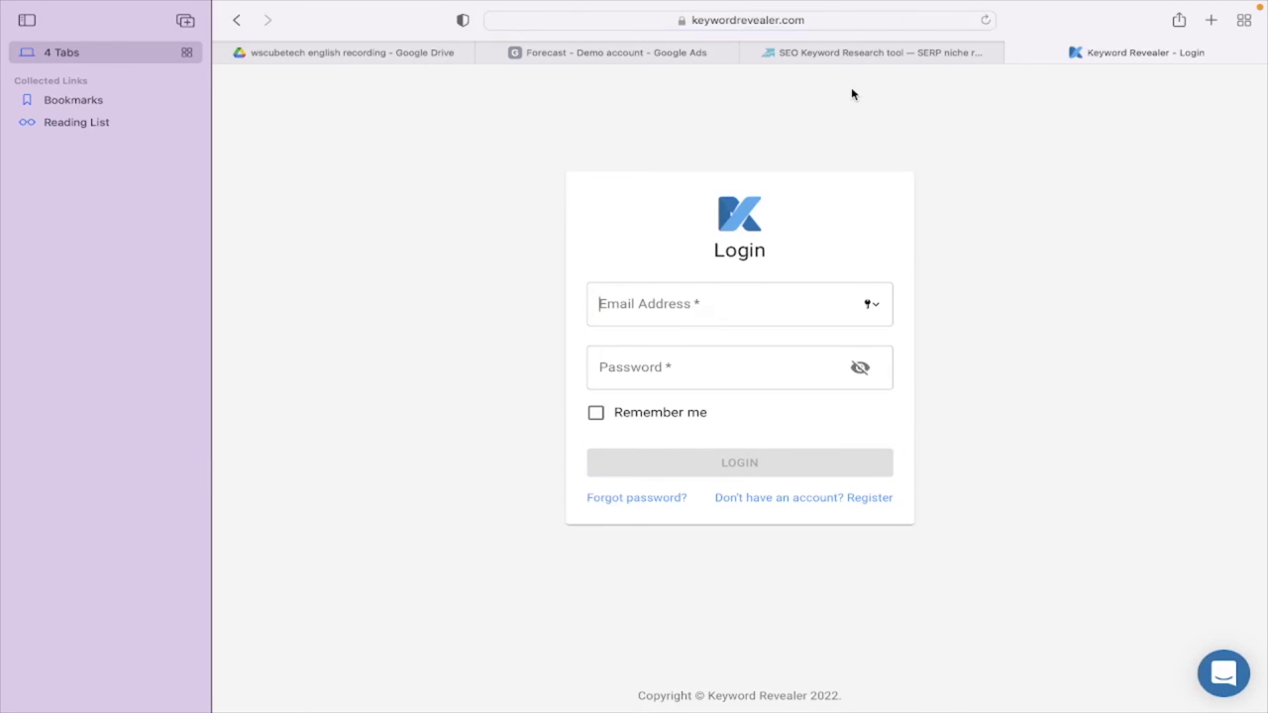
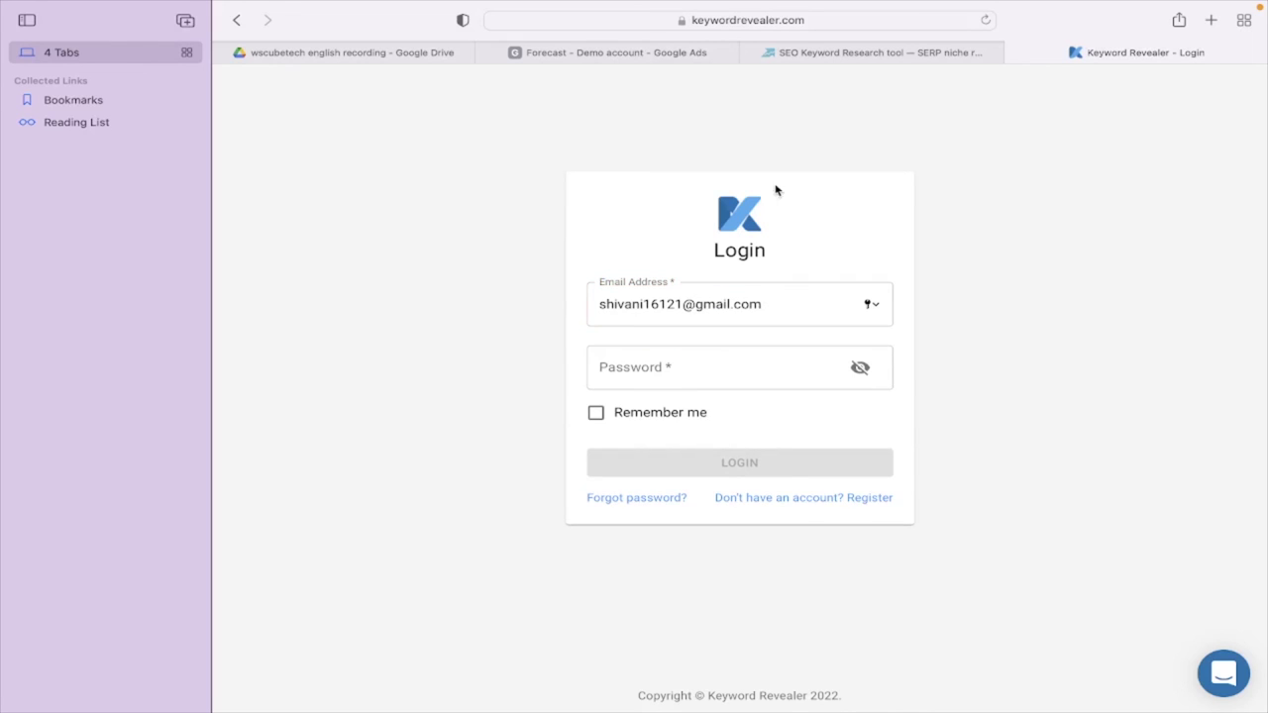
left_click(705, 370)
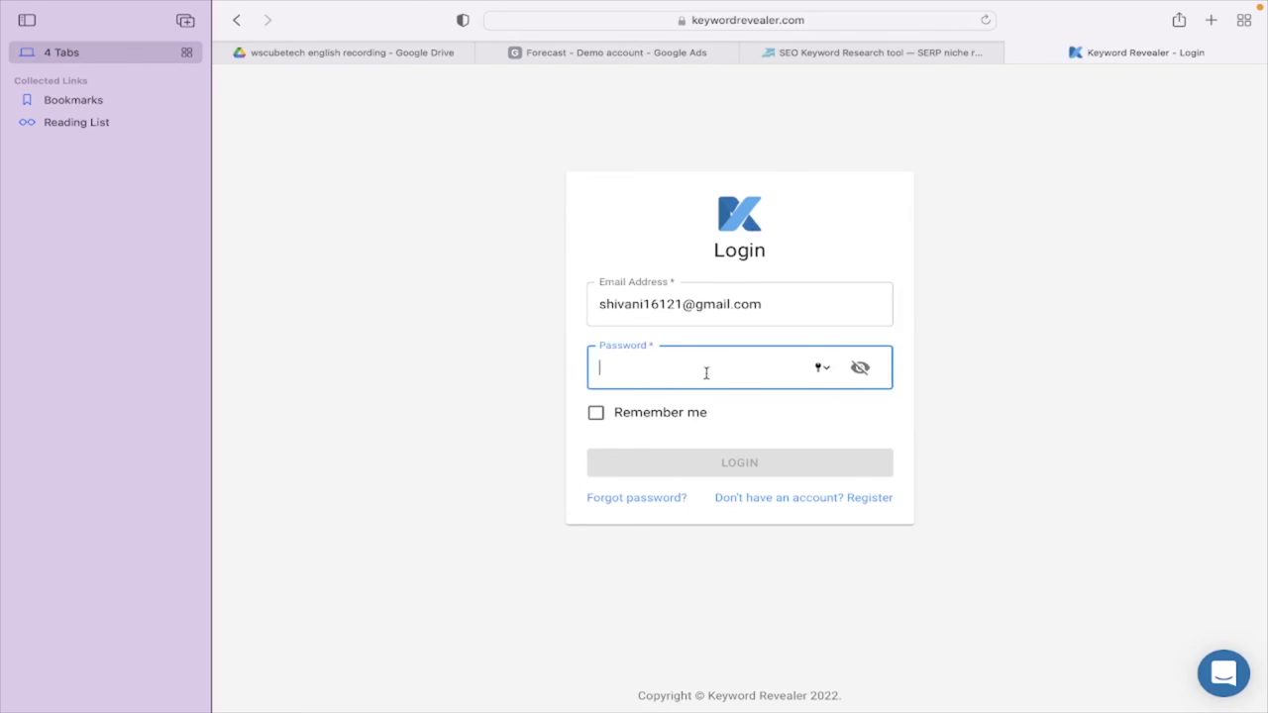
type("••")
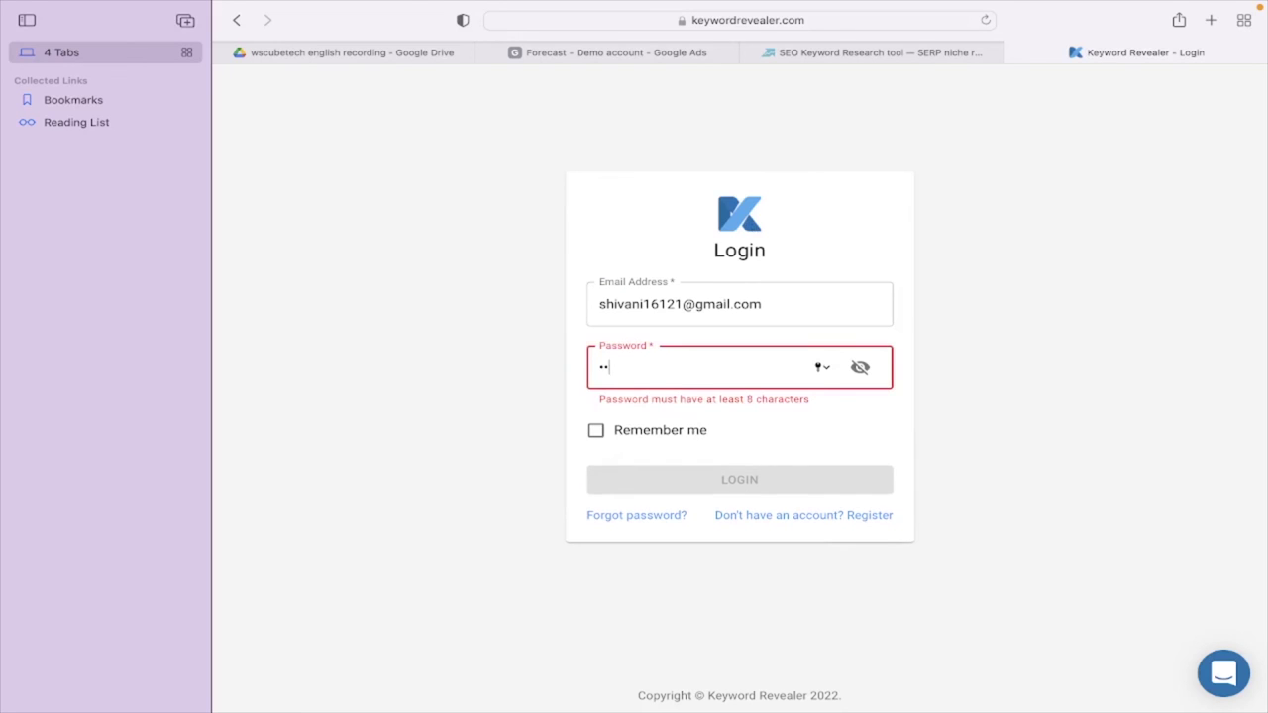
type("•••••••")
key("Return")
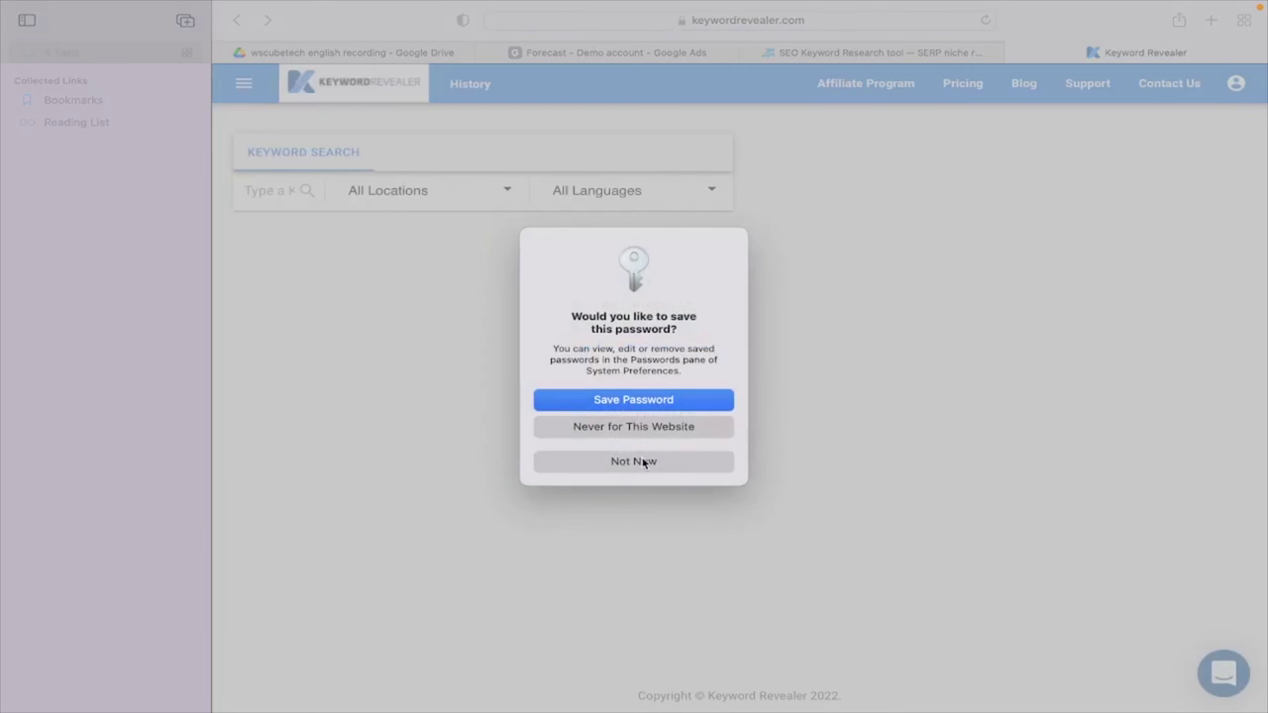
left_click(642, 462)
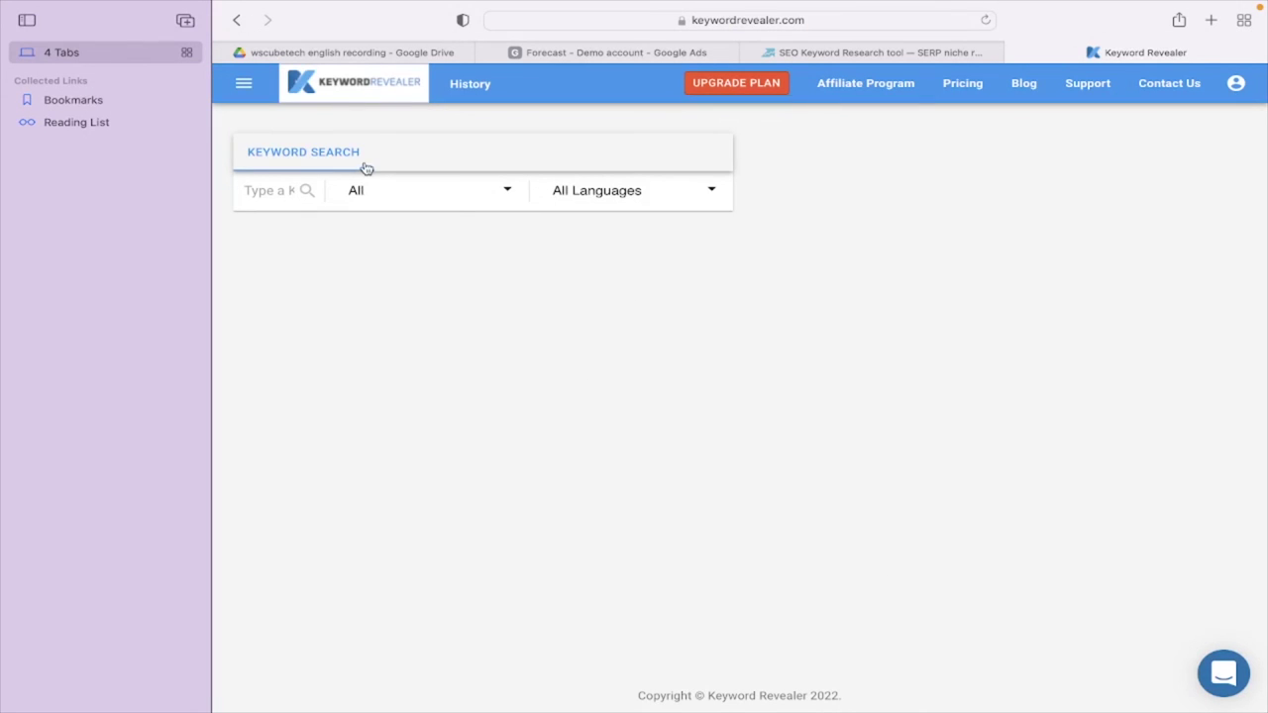
Run a keyword search for 'online marketing'
left_click(271, 192)
type("online ")
type("market")
type("ing")
key("Return")
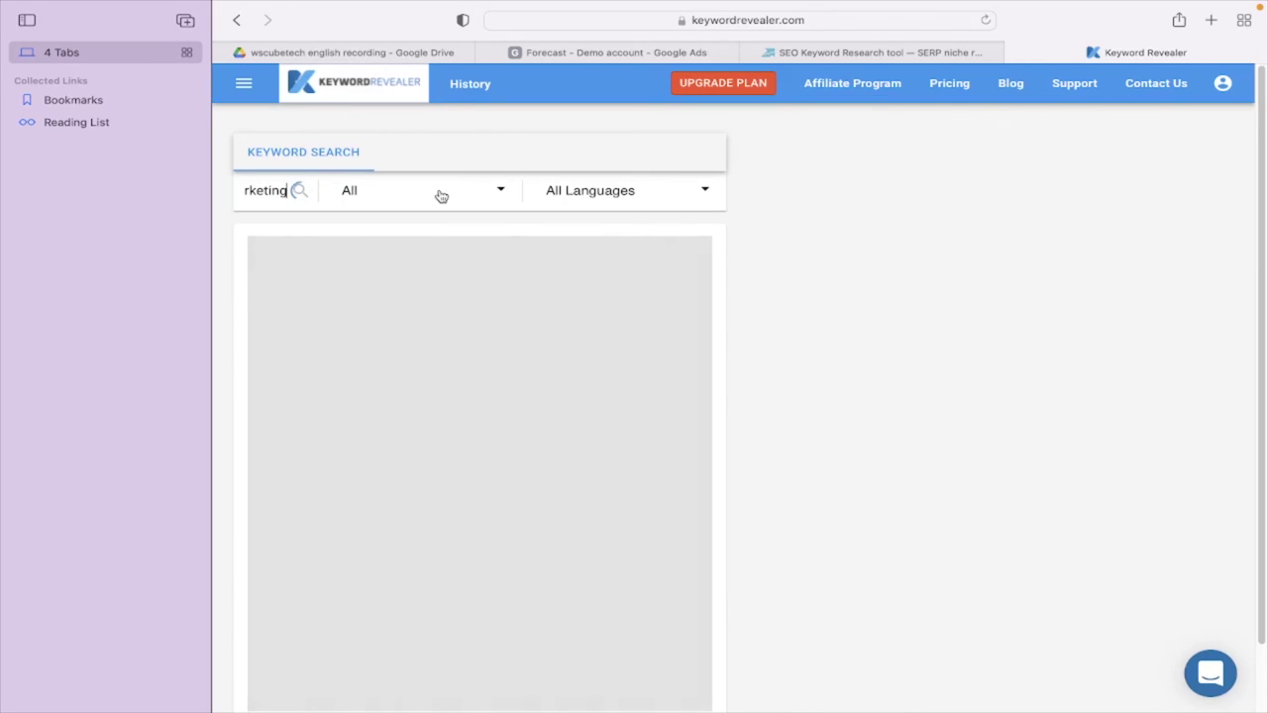
Set the search location to India and the language to English, then review the results
left_click(471, 198)
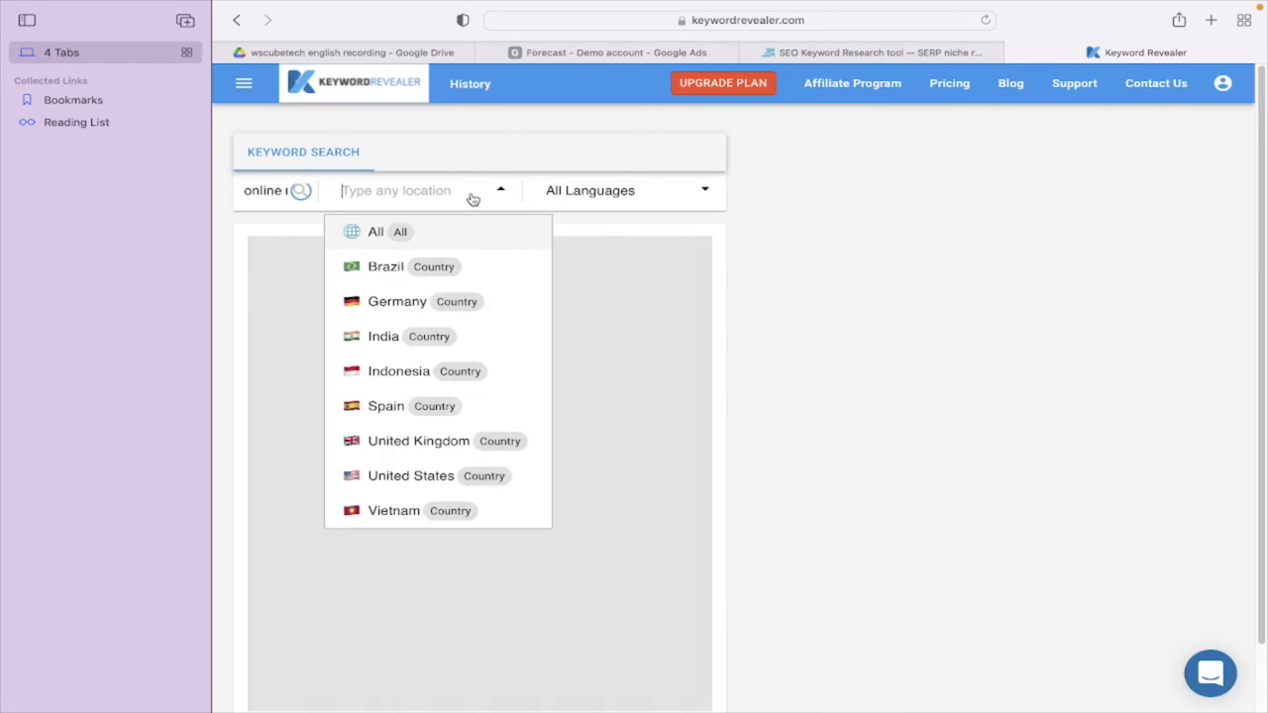
left_click(418, 339)
left_click(660, 197)
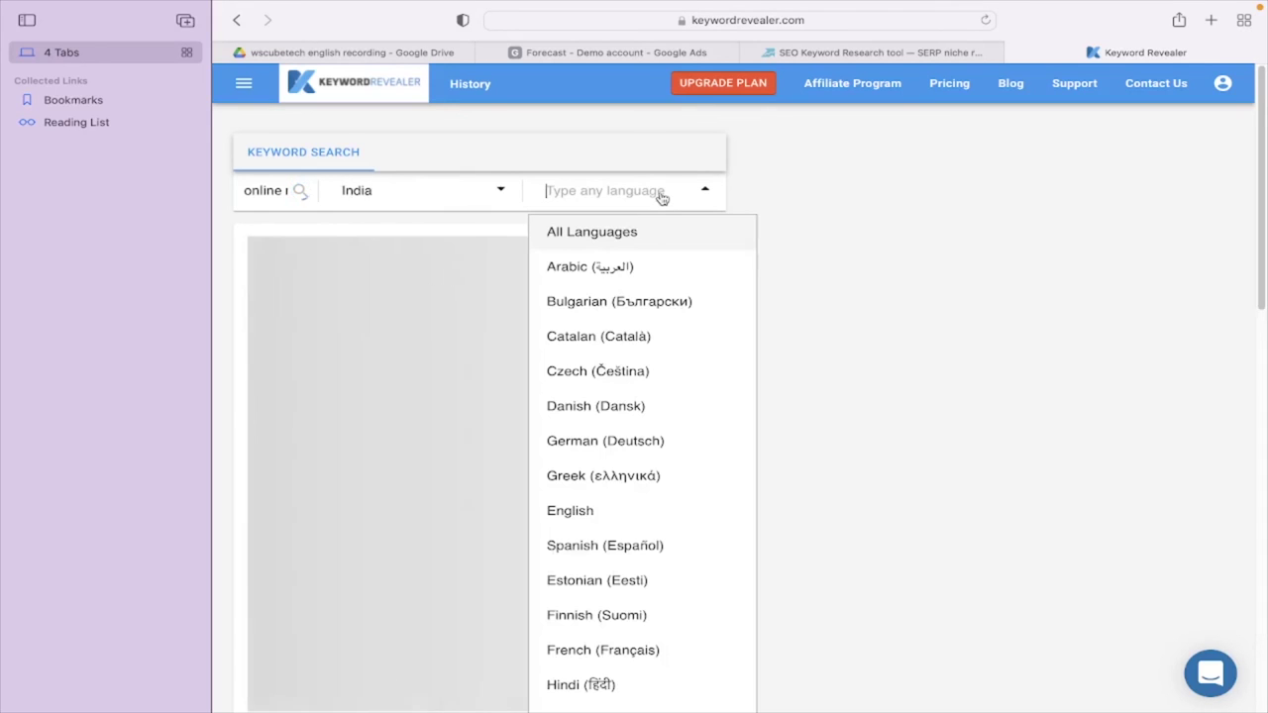
left_click(570, 510)
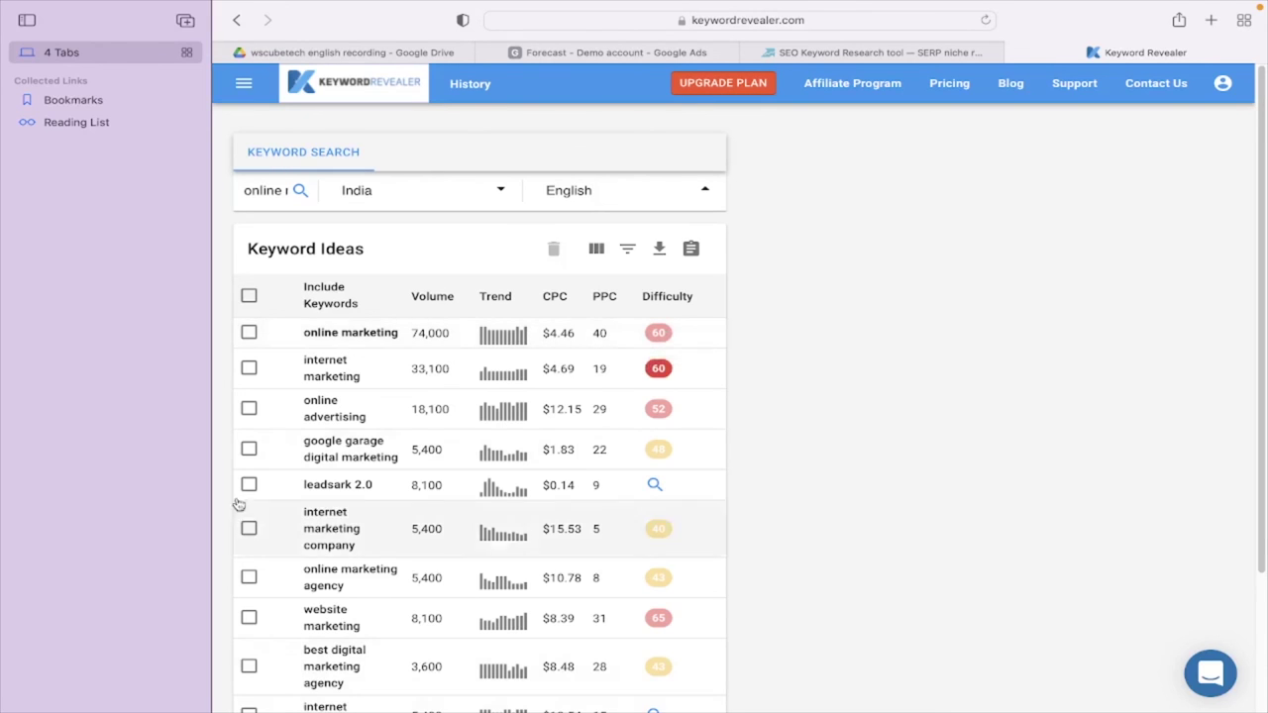
scroll(458, 254, "down", 1)
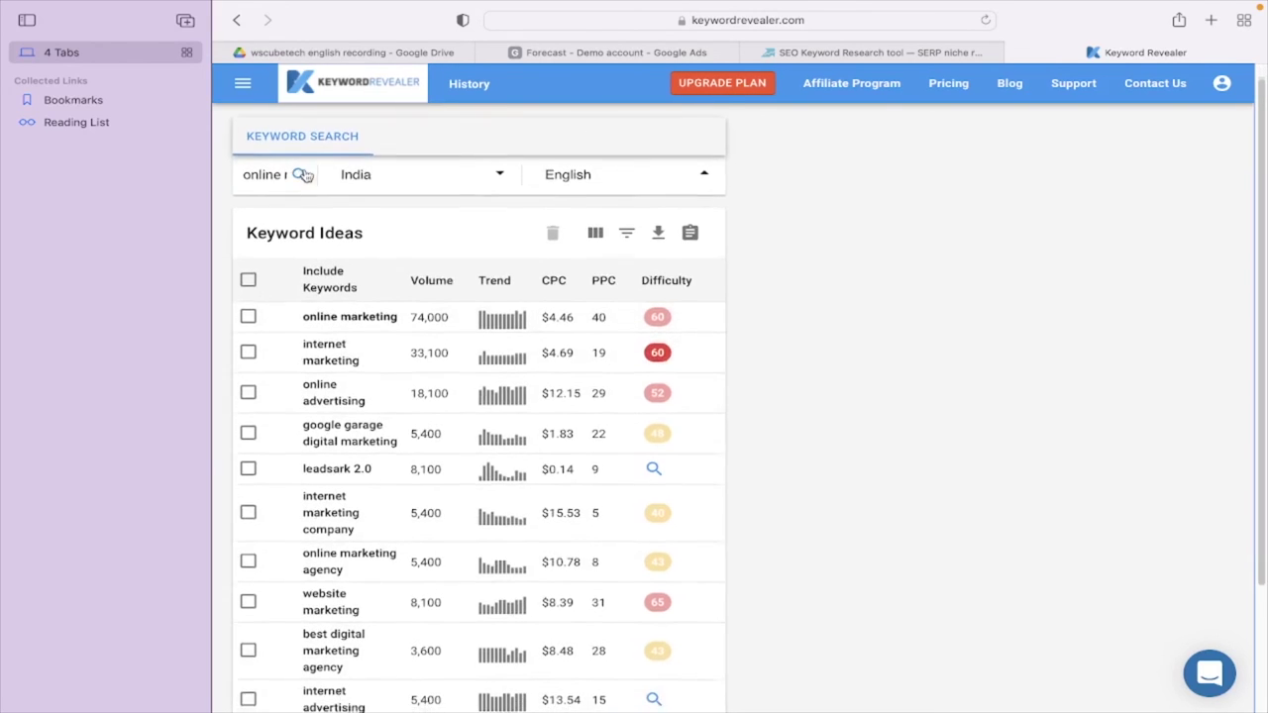
key("Down")
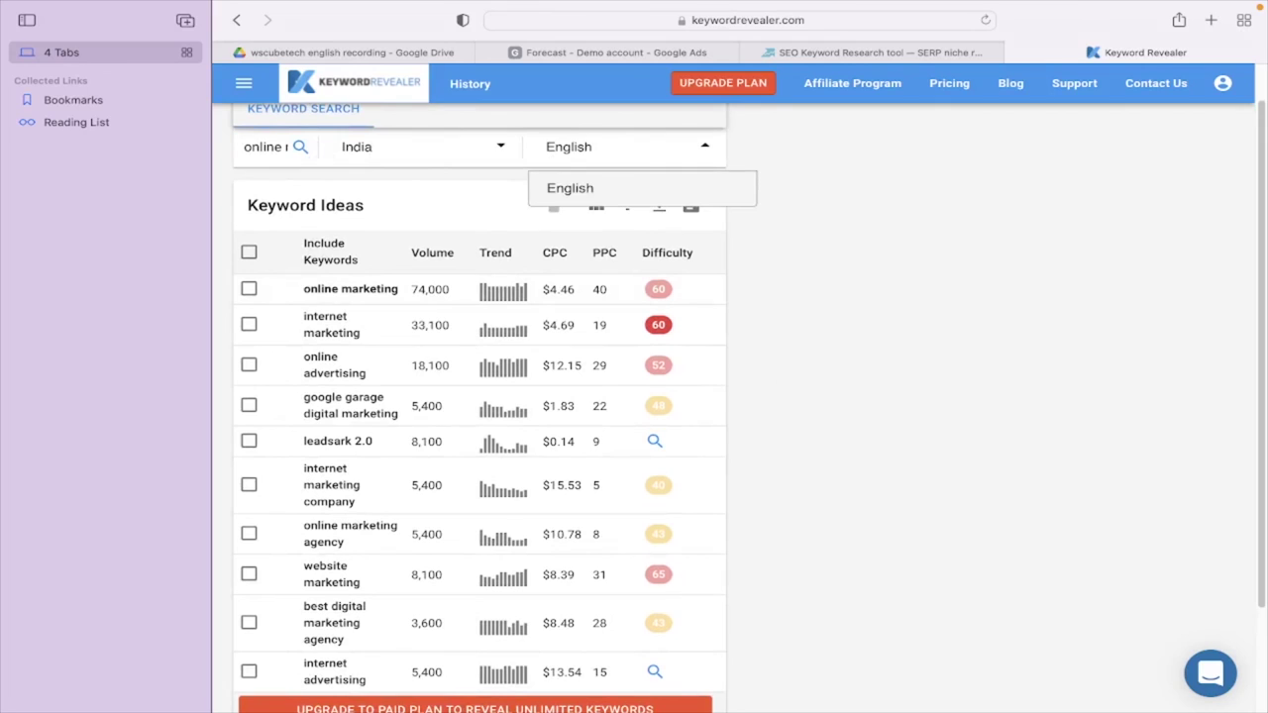
left_click(1095, 389)
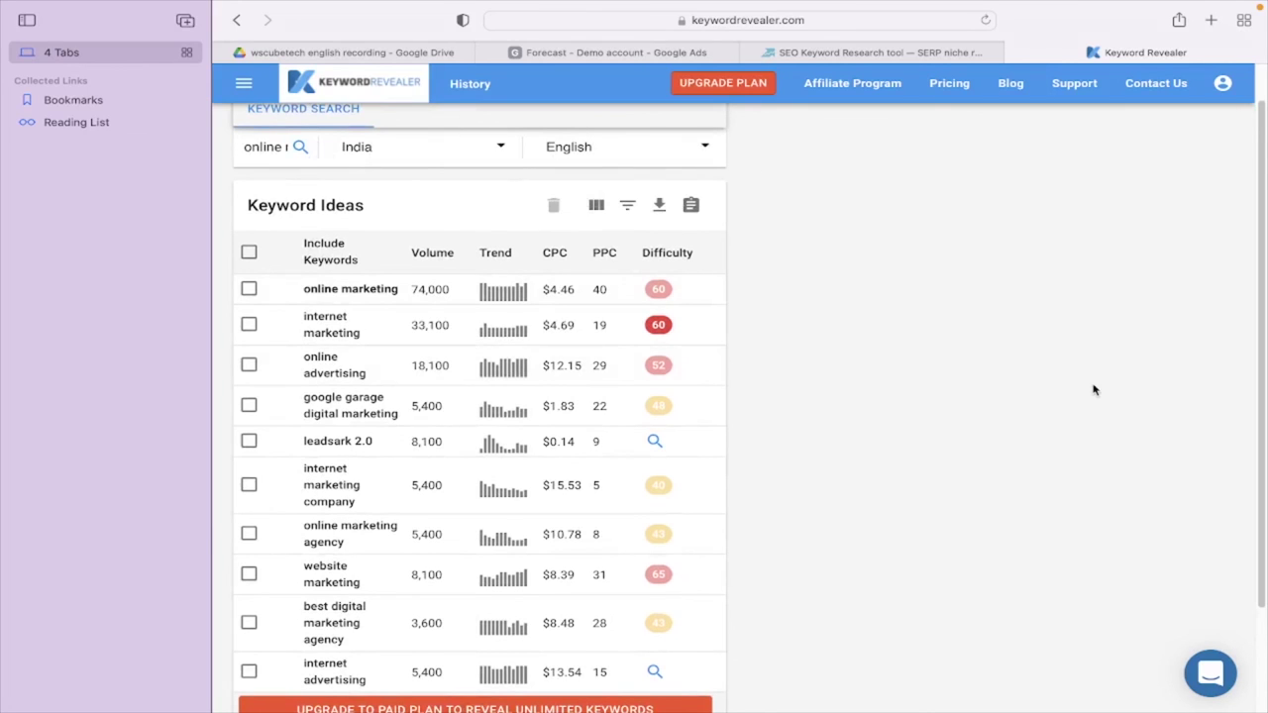
scroll(1095, 390, "down", 3)
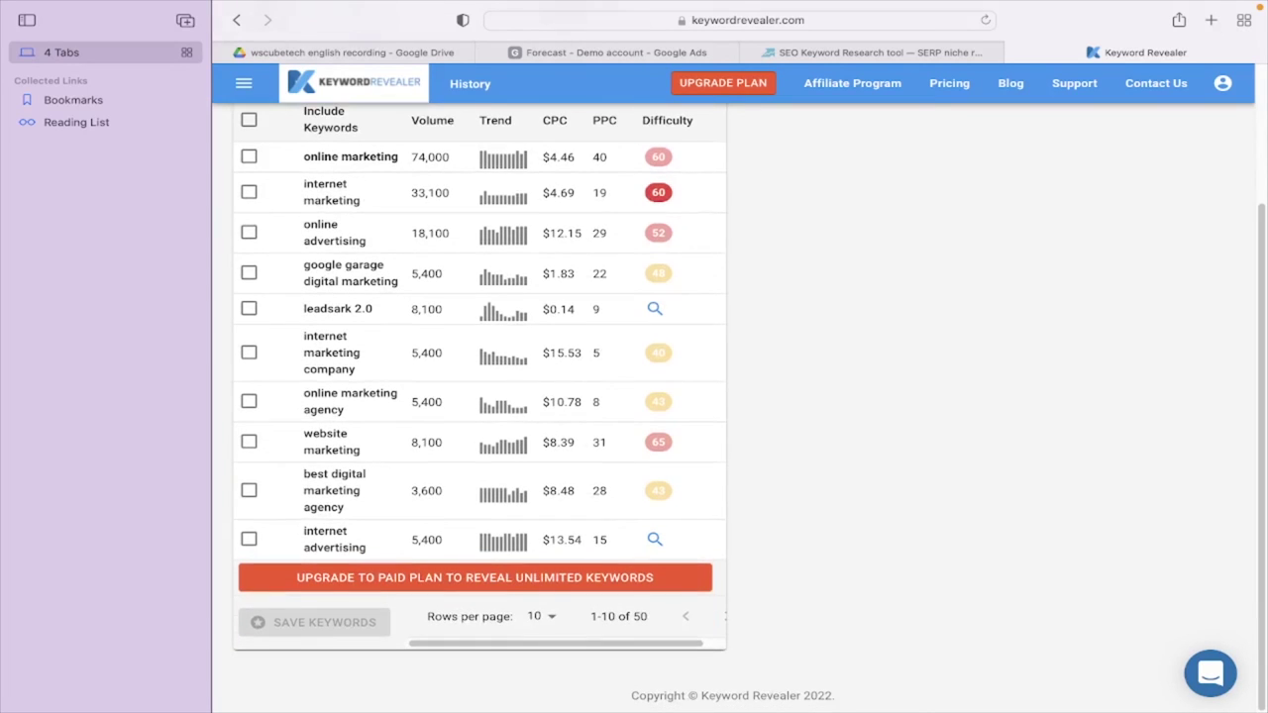
scroll(508, 299, "up", 4)
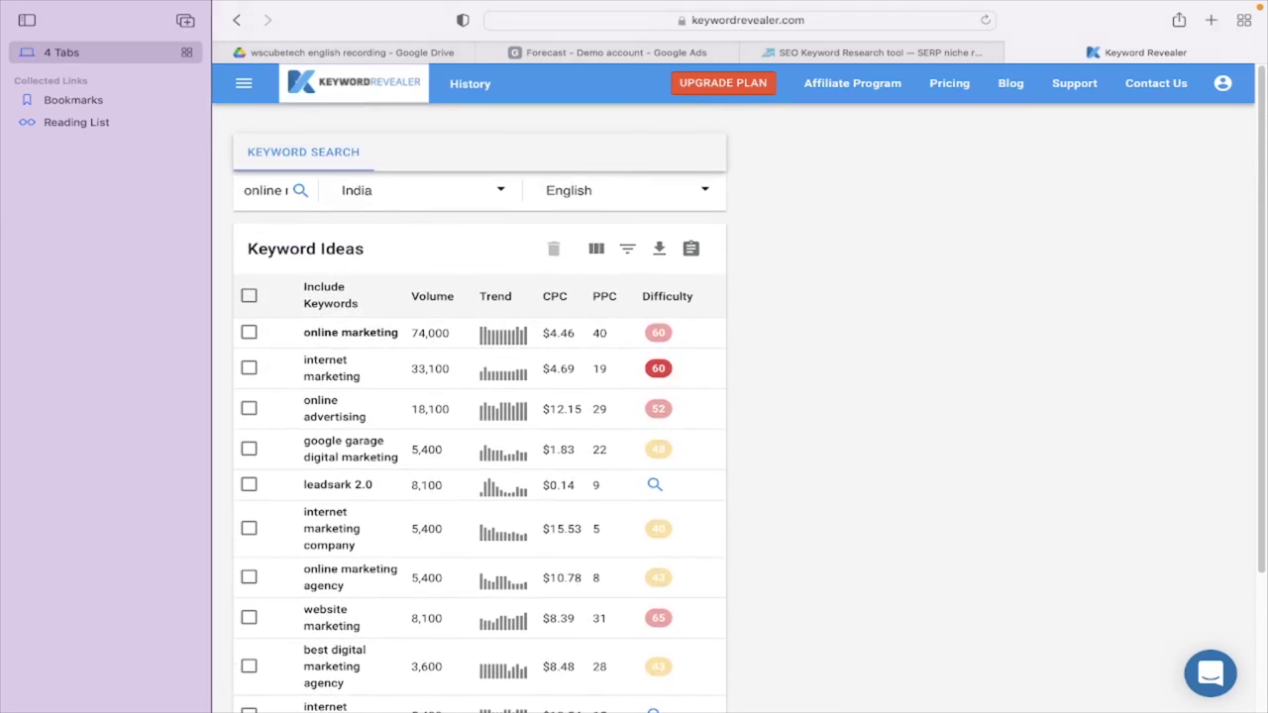
Ink ticks beside Monthly Volume, Volume Trends, Cost Per Click, Profit and Words, plus an arrow to Words
left_click(244, 84)
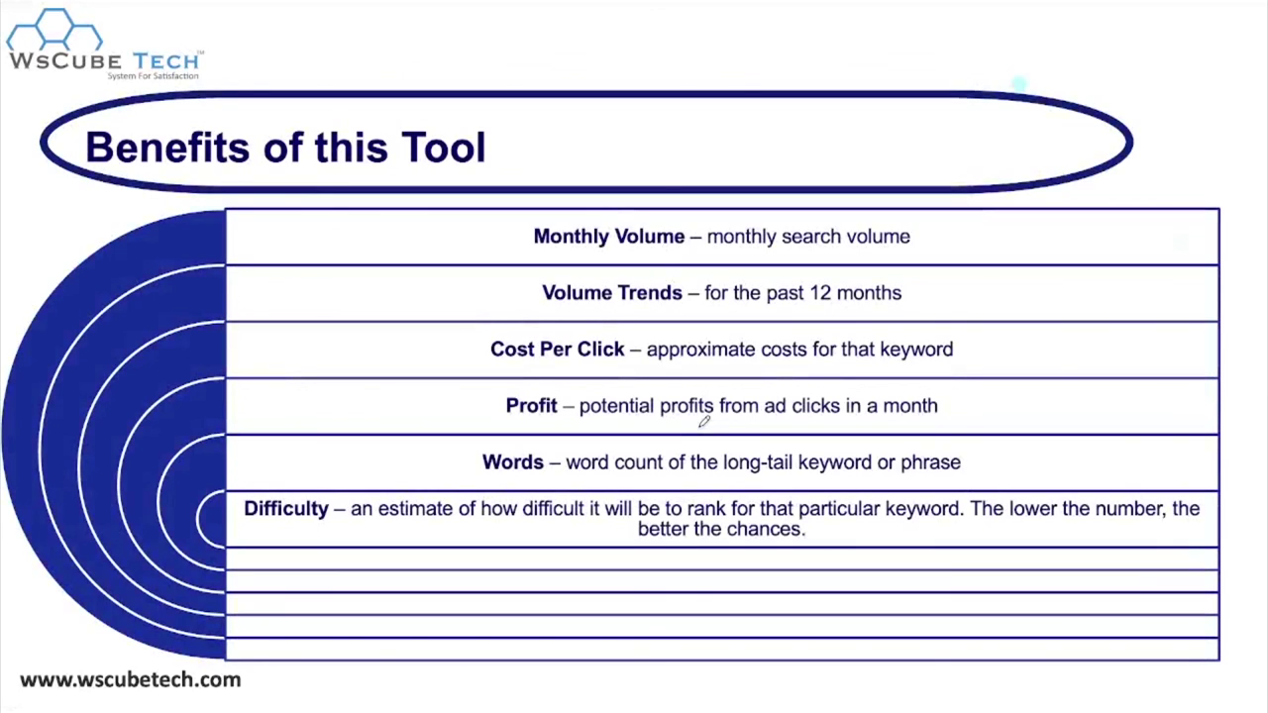
left_click_drag(467, 249, 559, 210)
left_click_drag(474, 325, 544, 286)
left_click_drag(436, 341, 525, 318)
left_click_drag(414, 424, 517, 374)
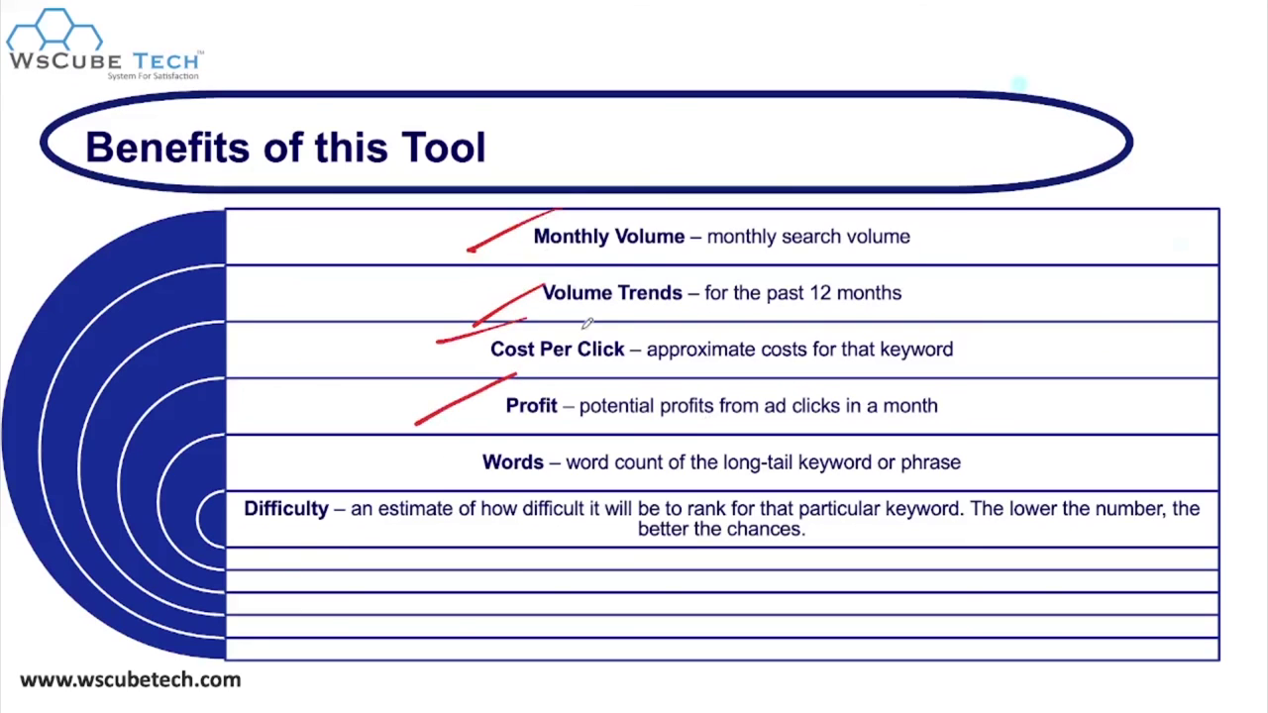
left_click_drag(462, 454, 485, 480)
mouse_move(446, 442)
left_mouse_down()
mouse_move(426, 468)
mouse_move(500, 433)
left_mouse_up()
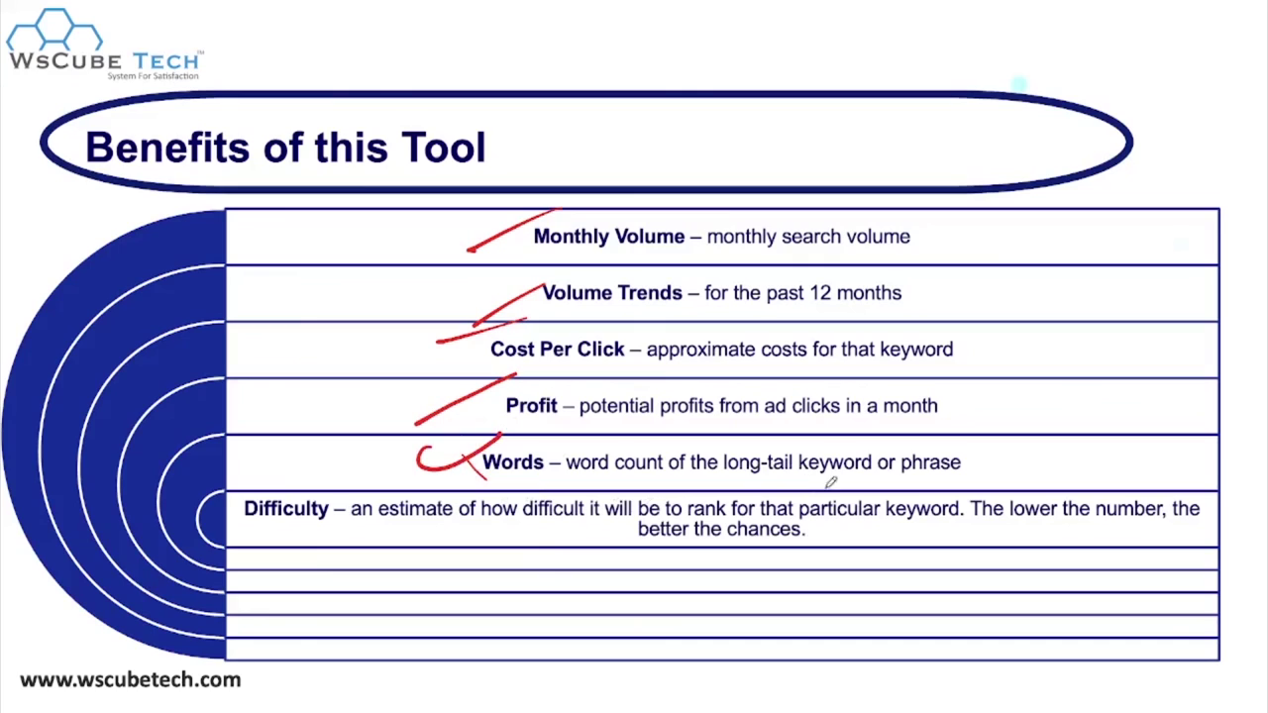
left_click_drag(999, 452, 1149, 406)
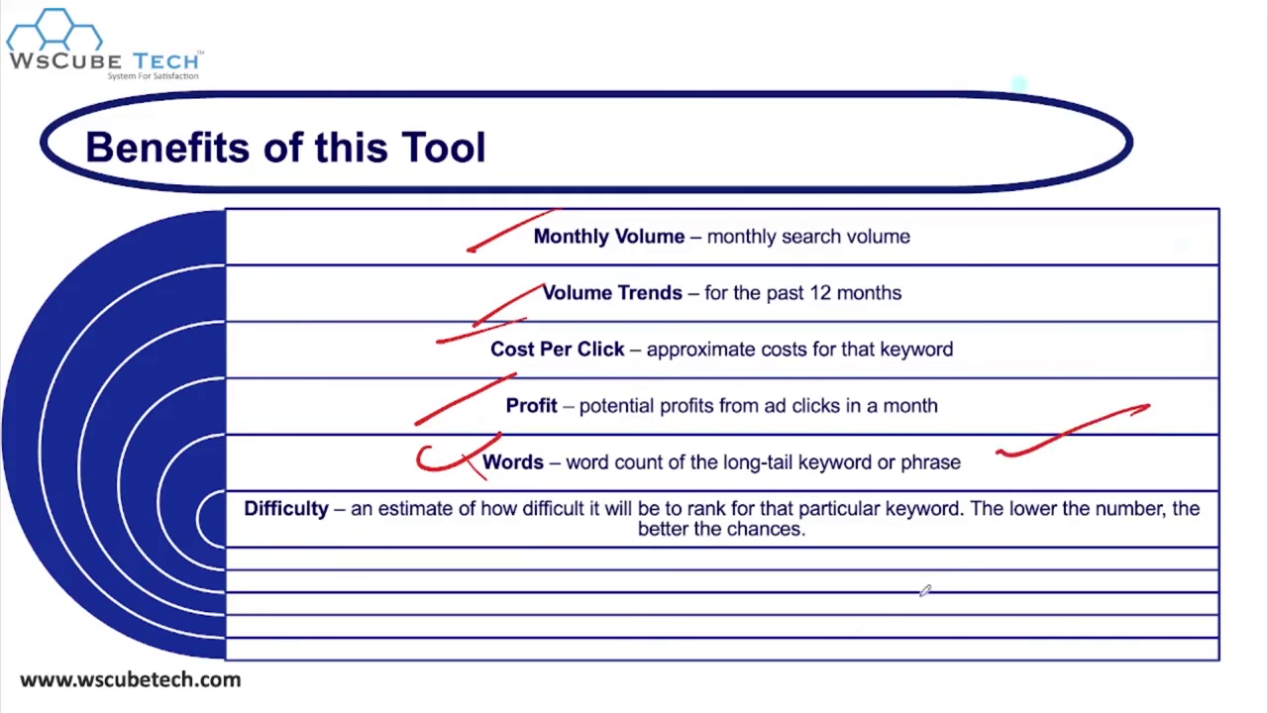